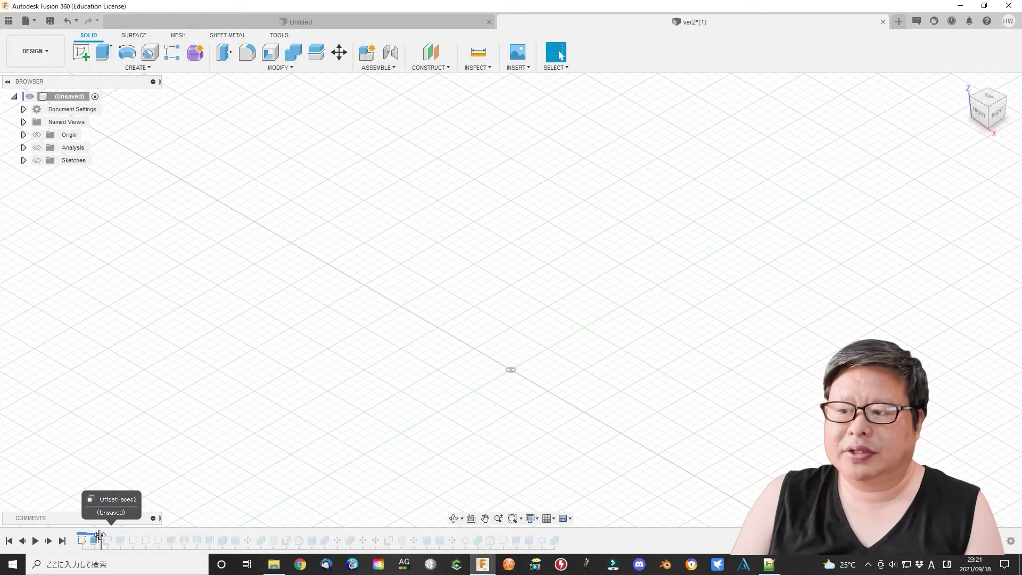
Advance the timeline marker through the block's recorded features to review how it was built
mouse_move(134, 534)
left_mouse_down()
mouse_move(142, 534)
mouse_move(96, 539)
mouse_move(133, 535)
left_mouse_up()
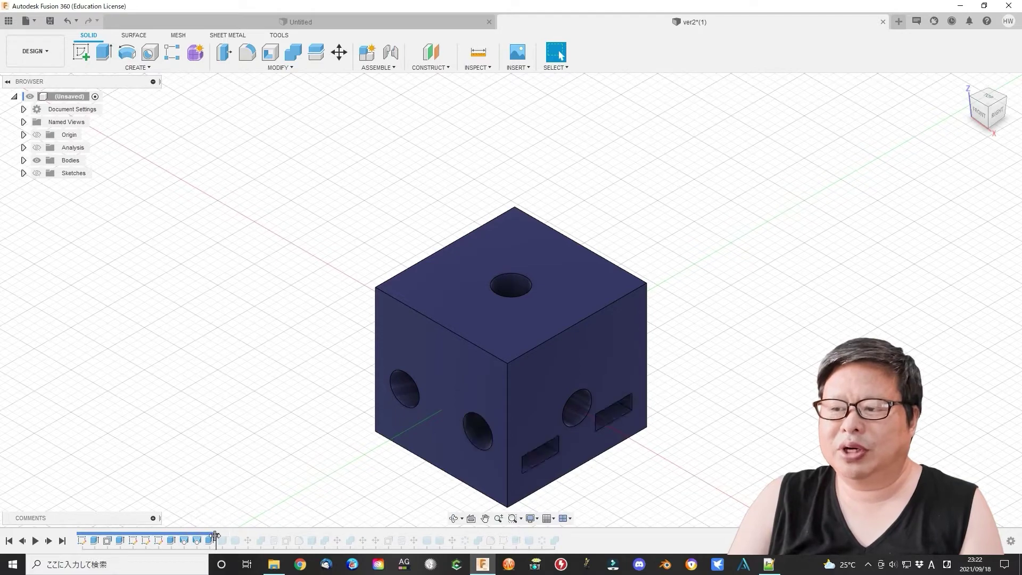
left_click_drag(226, 535, 281, 538)
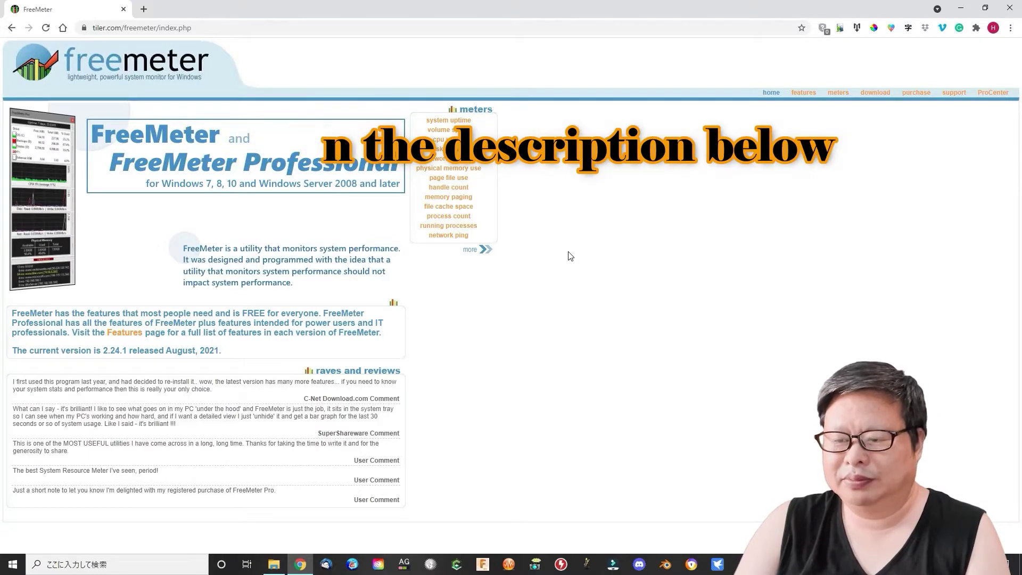
Open FreeMeter's download page, get FreeMeterSetup_v2.24.1.exe and show the file in the downloads folder
left_click(804, 92)
left_click(875, 93)
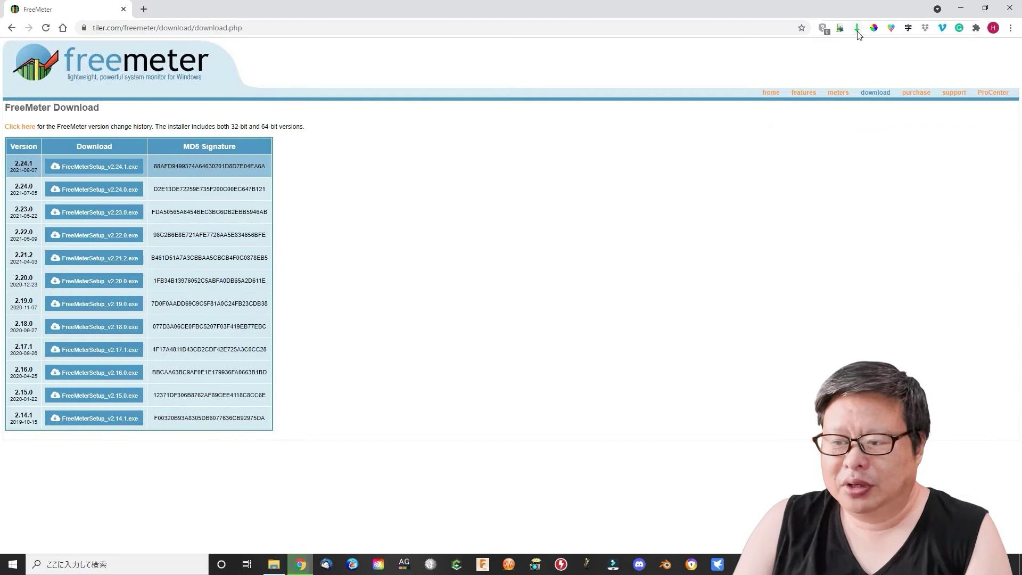
left_click(857, 29)
left_click(701, 91)
Run FreeMeterSetup_v2.24.1.exe and allow it through Windows SmartScreen to install FreeMeter
double_click(437, 89)
left_click(397, 245)
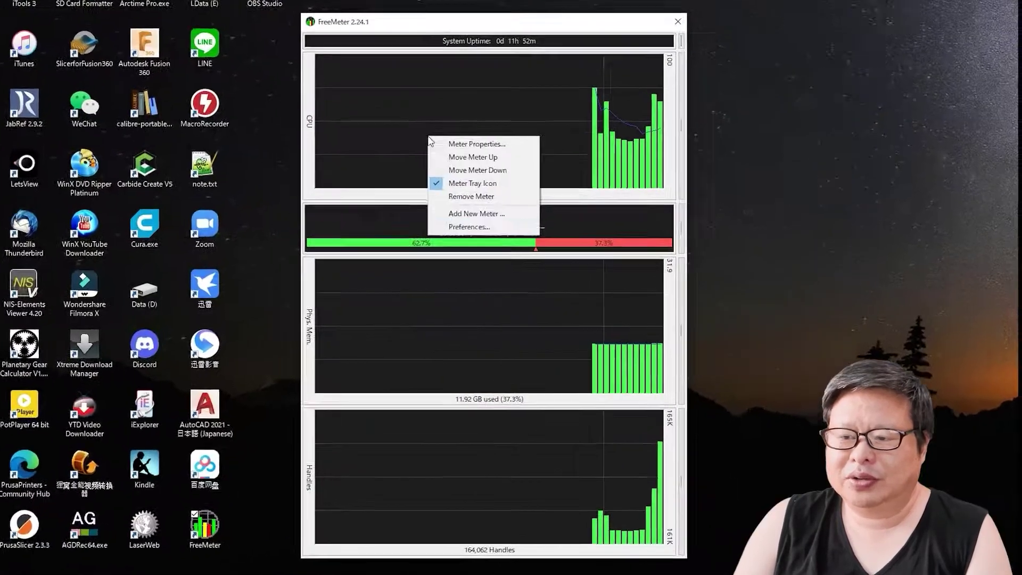
left_click(469, 224)
Review the CPU, Physical Memory and Handle Count meters in FreeMeter's preferences and accept the settings
left_click(619, 176)
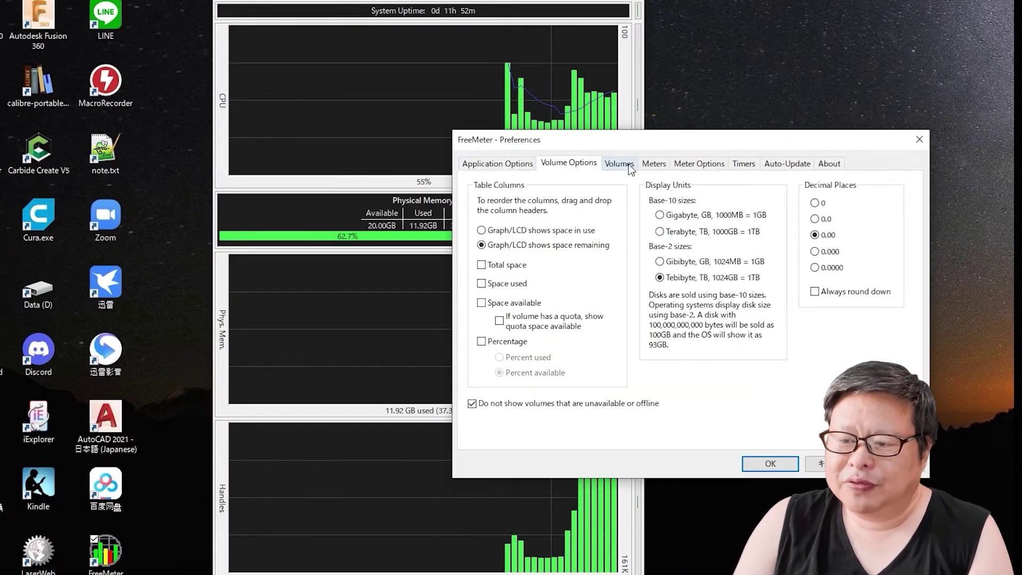
left_click(653, 164)
left_click(532, 229)
left_click(550, 266)
left_click(533, 279)
left_click(532, 317)
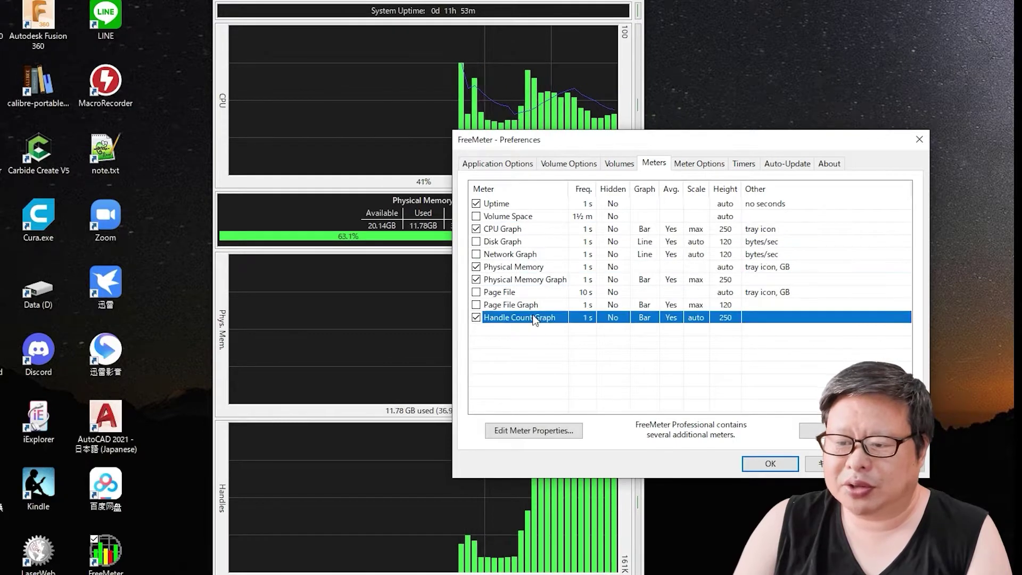
left_click(771, 463)
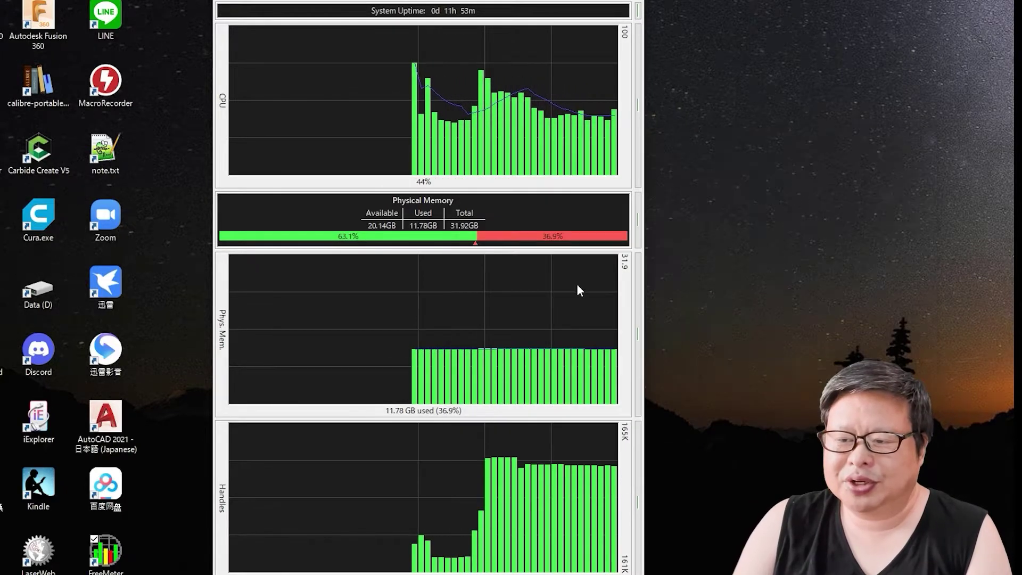
Reopen FreeMeter's preferences and check the meter options, the timers and the meter list
right_click(537, 307)
left_click(626, 407)
left_click(437, 143)
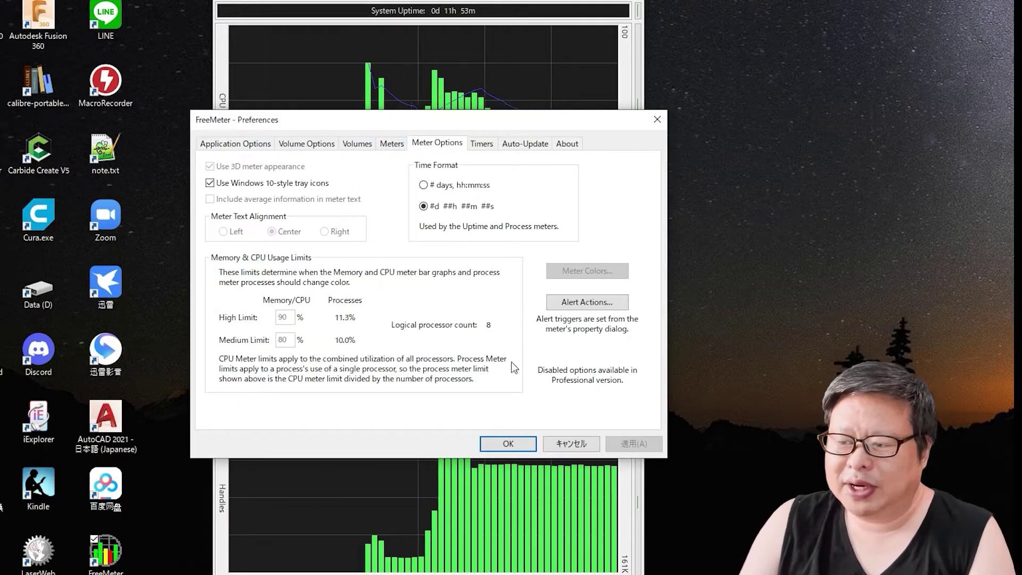
left_click(482, 144)
left_click(437, 143)
left_click(392, 144)
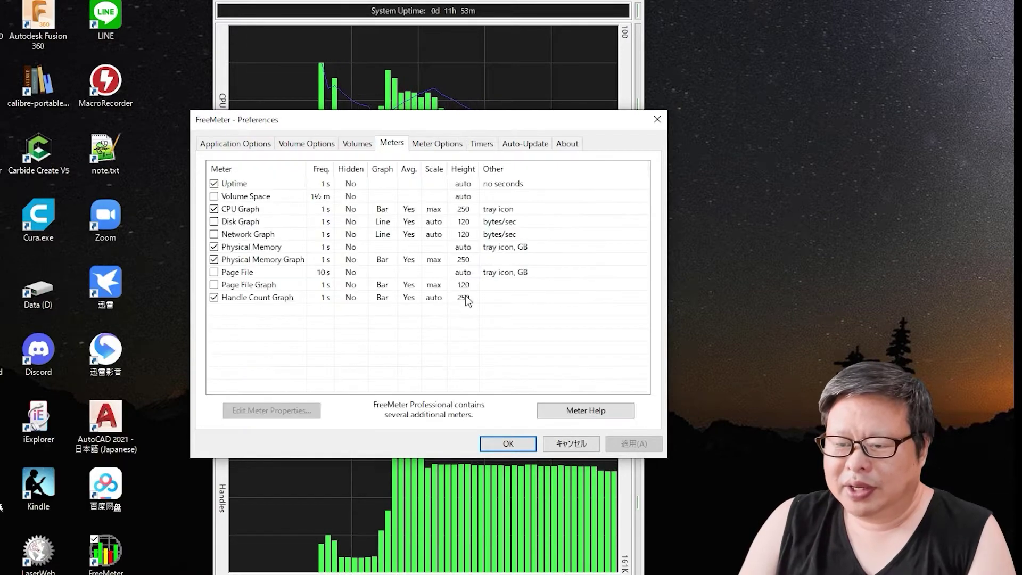
Examine the Handle Count Graph's graph properties and the height settings of the other graph meters
double_click(466, 297)
left_click(353, 180)
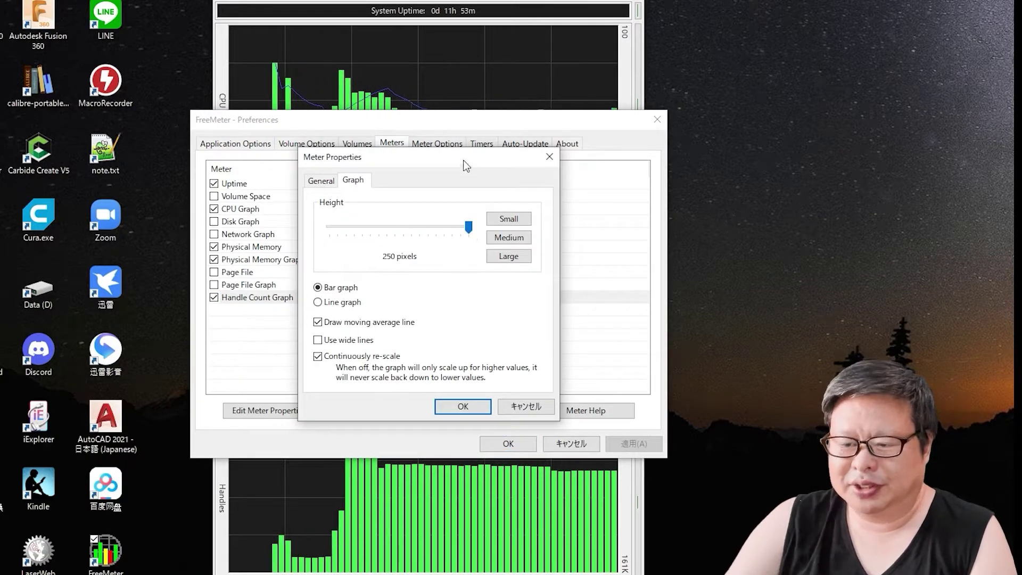
left_click_drag(464, 161, 749, 173)
key("Return")
left_click(466, 285)
left_click(468, 260)
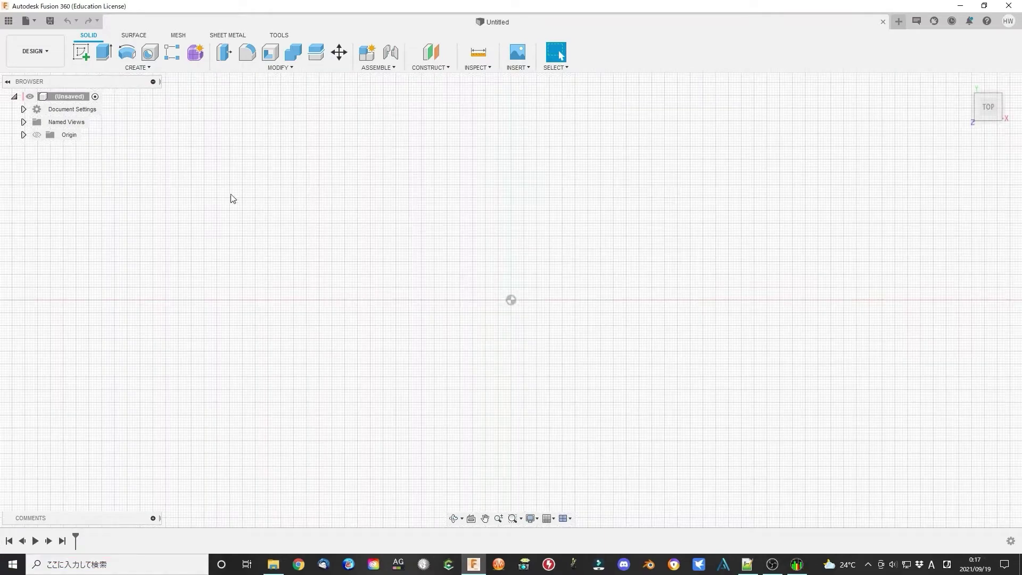
Create a 20 × 20 × 20 mm box as a new body on the horizontal plane in Fusion 360
left_click(137, 68)
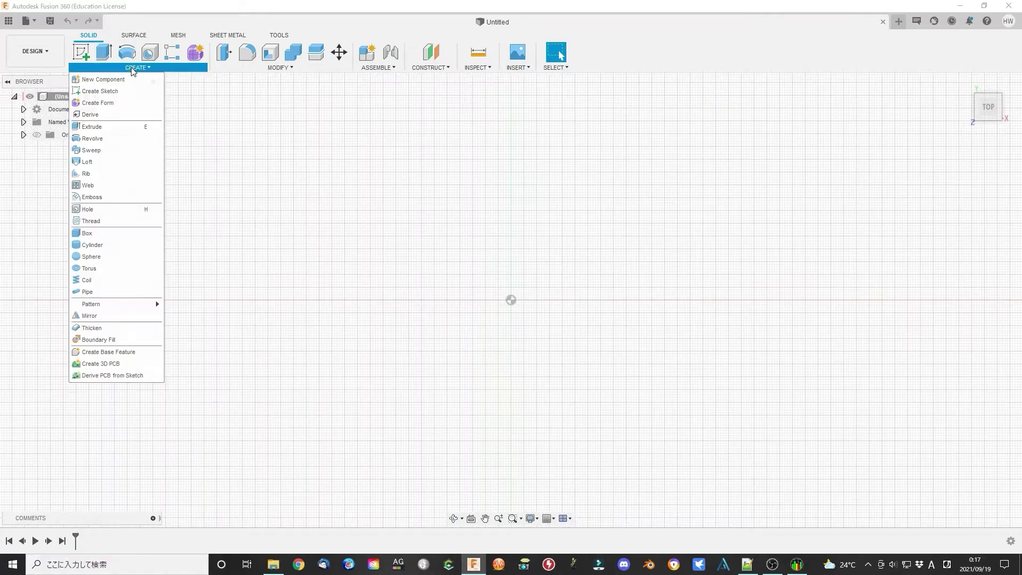
left_click(213, 235)
type("20")
key("Tab")
type("20")
key("Return")
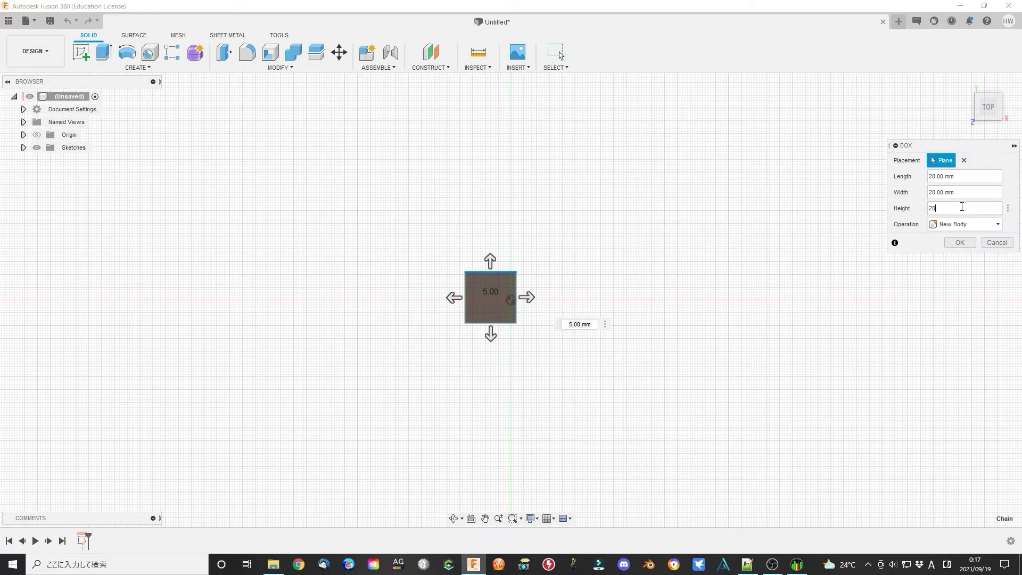
key("Return")
Cut a cylindrical hole into the centre of the box's top face with a height of -10 mm
middle_click_drag(735, 351, 715, 289, "shift")
left_click(987, 105)
scroll(448, 325, "up", 3)
left_click(138, 68)
left_click(98, 245)
left_click(555, 334)
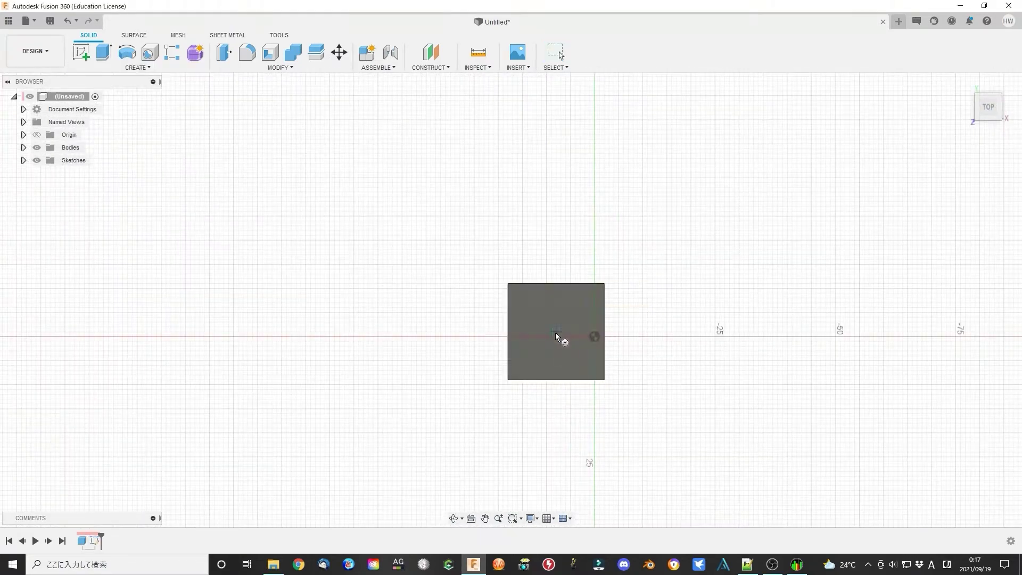
key("Return")
left_click(972, 193)
type("-10")
key("Return")
Cut a 4 mm diameter cylindrical hole through the box from the centre of its front face
left_click(988, 129)
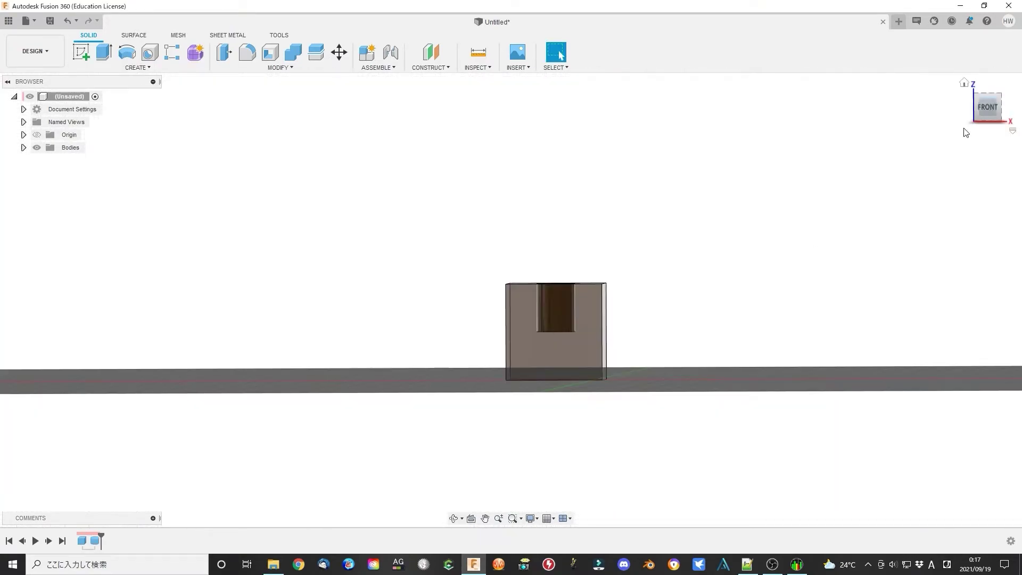
left_click(137, 67)
left_click(101, 91)
left_click(562, 365)
type("4")
key("Return")
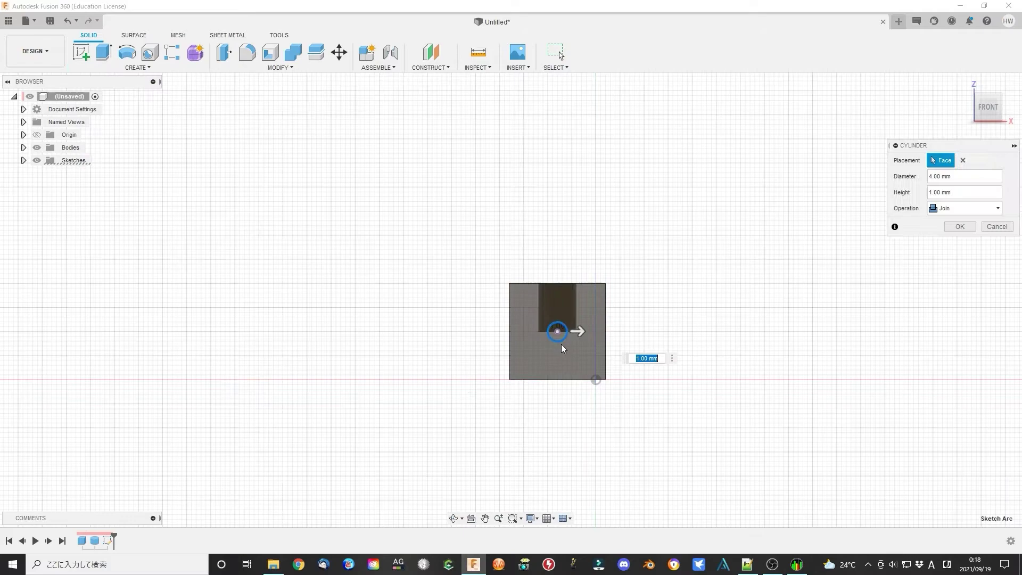
type("-2")
key("Return")
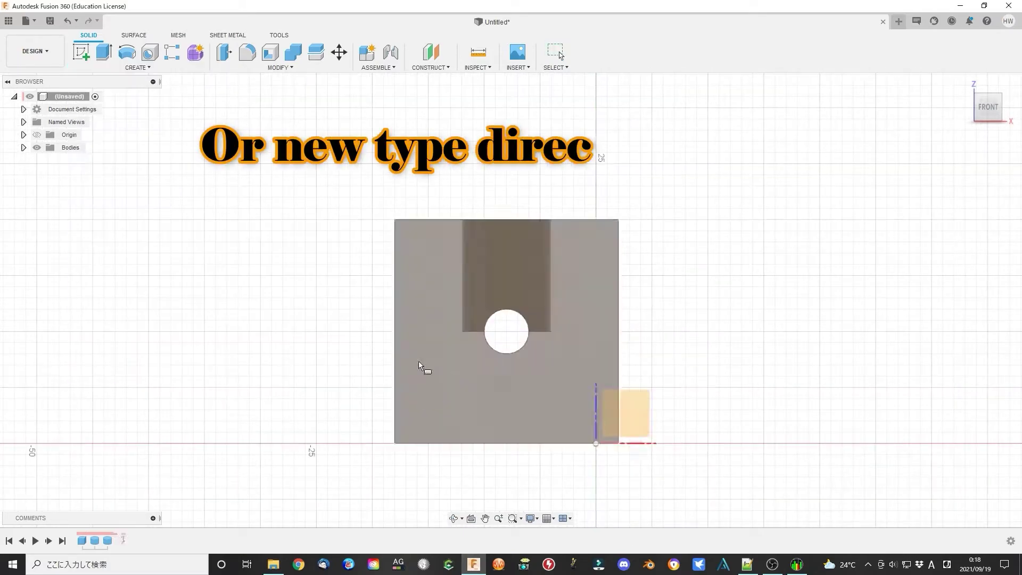
left_click(484, 354)
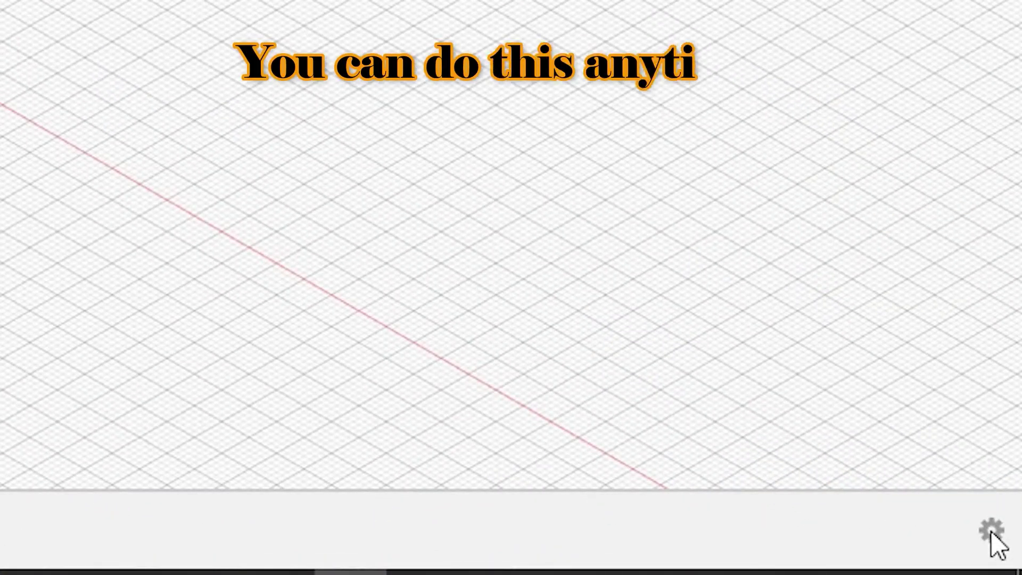
Turn off design history capture for the untitled design and accept removing its timeline
left_click(992, 531)
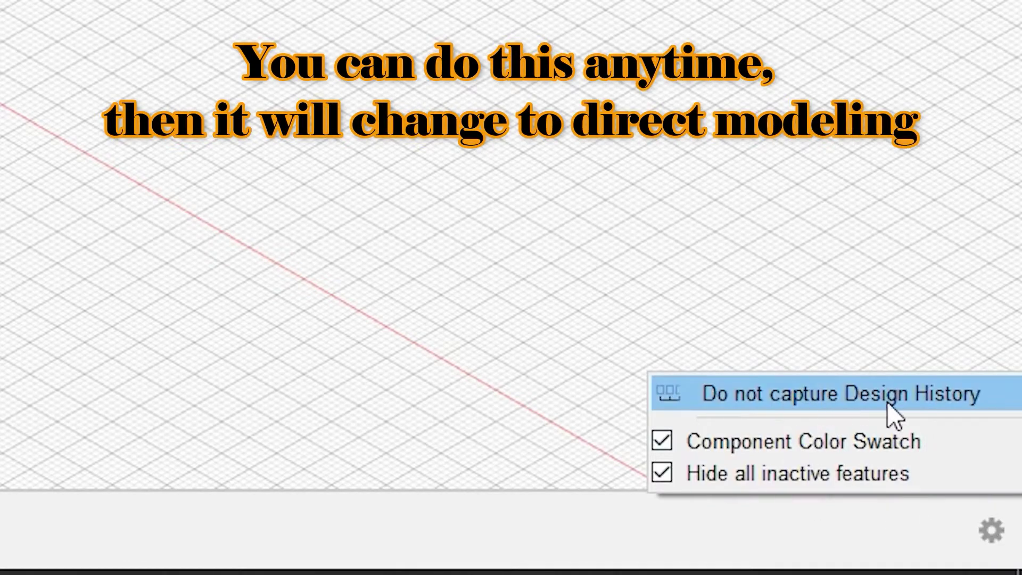
left_click(888, 405)
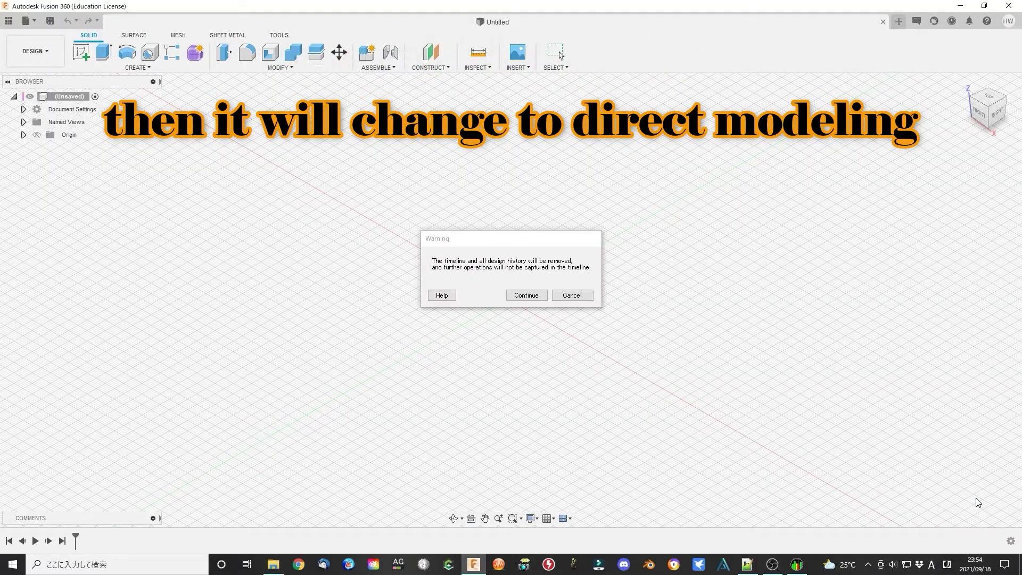
left_click(526, 296)
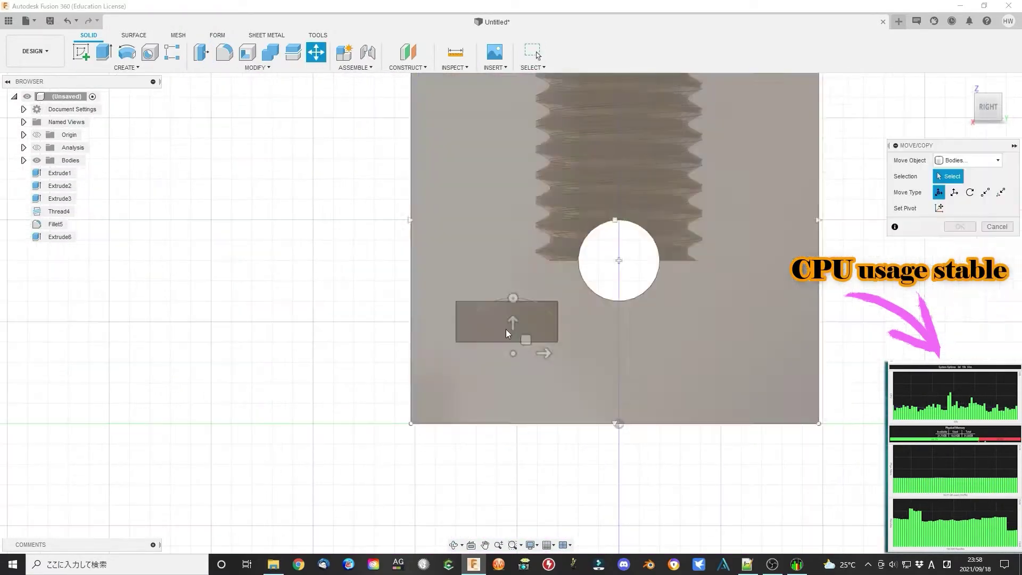
Place a box 5 mm long and 2 mm wide on the block's right face, beside and below the round hole
left_click(506, 334)
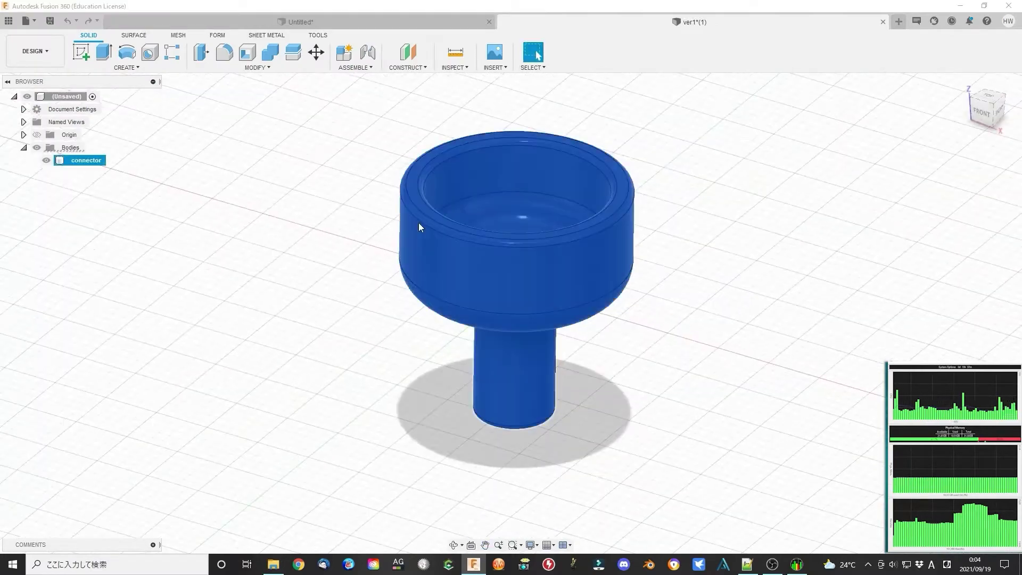
left_click(340, 21)
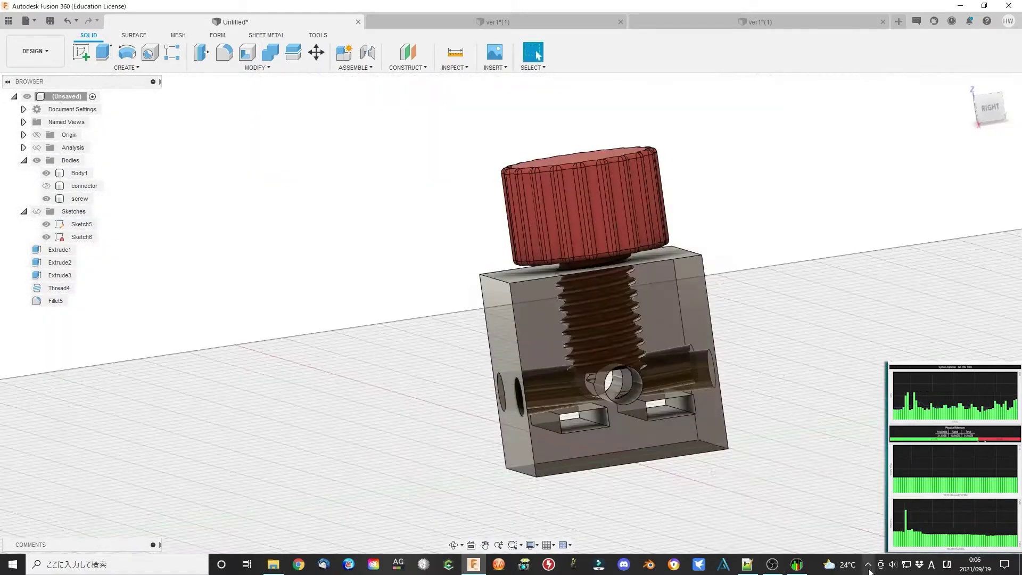
left_click(773, 564)
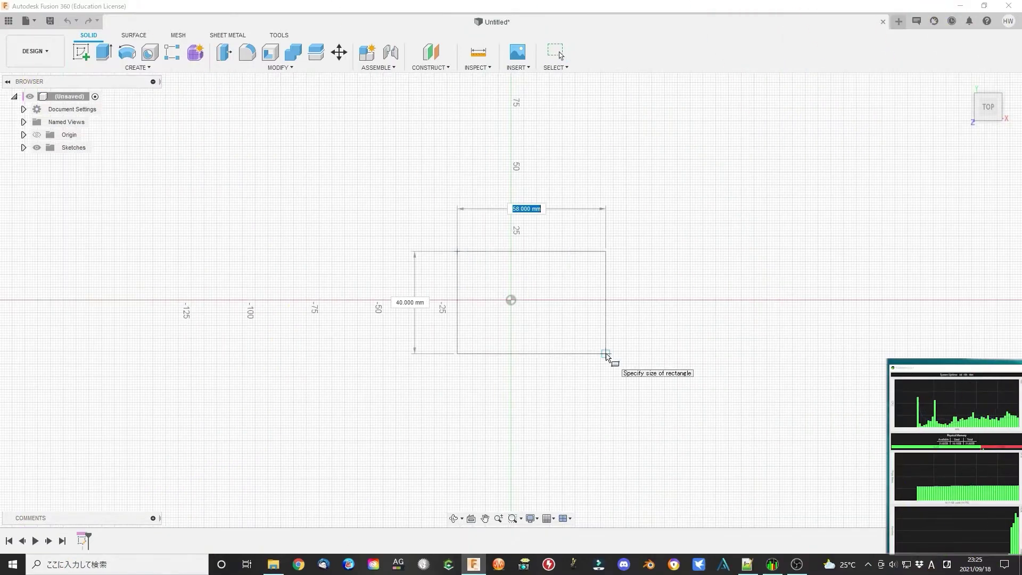
Create a 20 mm cube and move it 11.014 mm in X and -9.044 mm in Y to centre it on the origin
type("18")
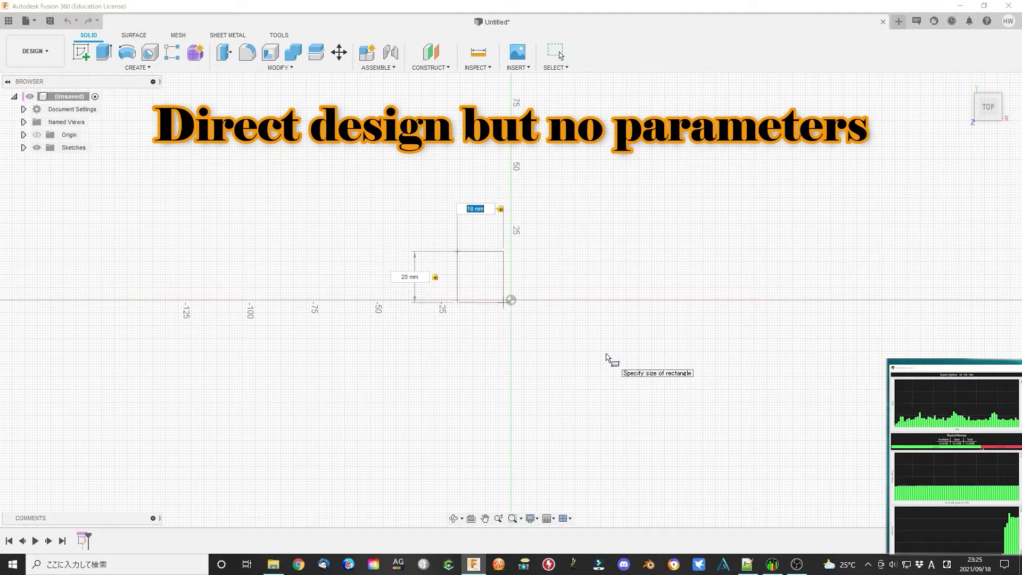
key("Return")
key("e")
key("Return")
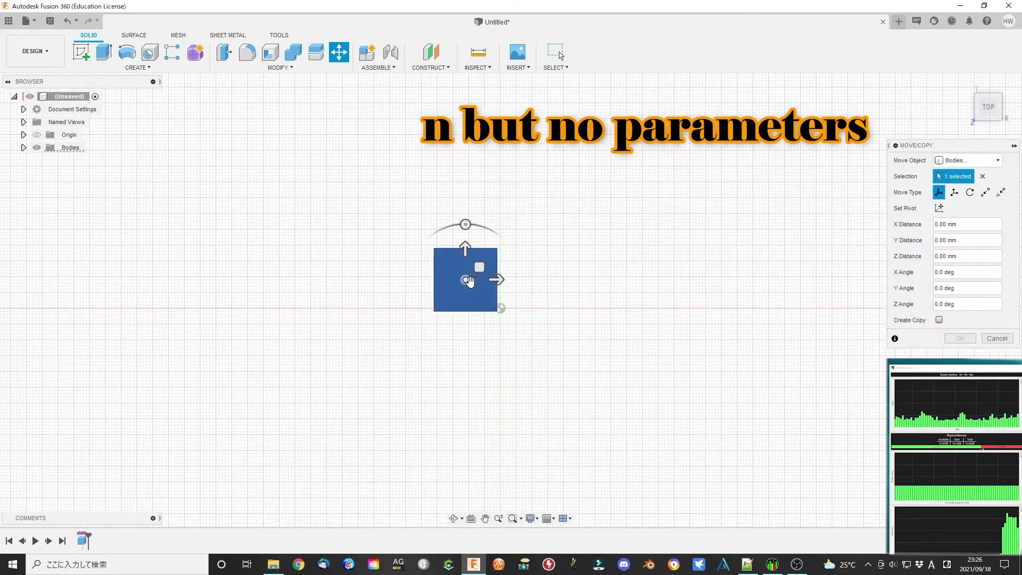
scroll(534, 356, "up", 5)
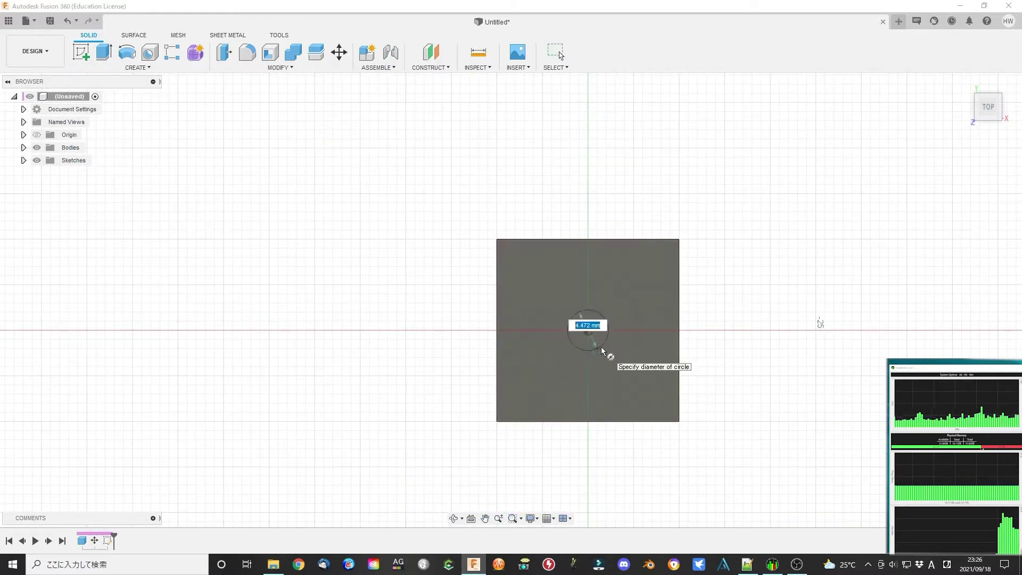
Cut a centred cylindrical hole 8 mm in diameter into the cube's top face
type("8")
key("Return")
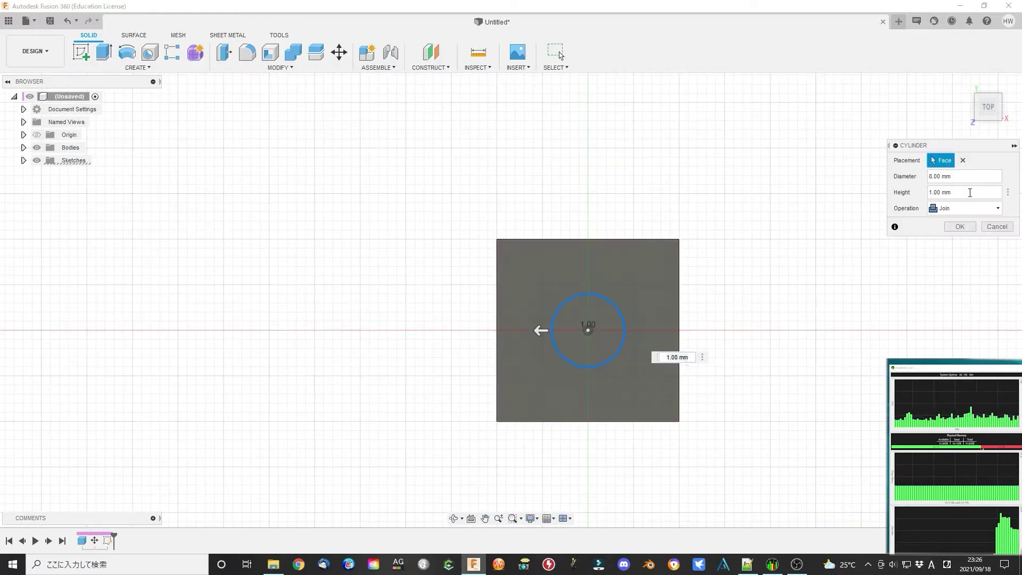
left_click(654, 358)
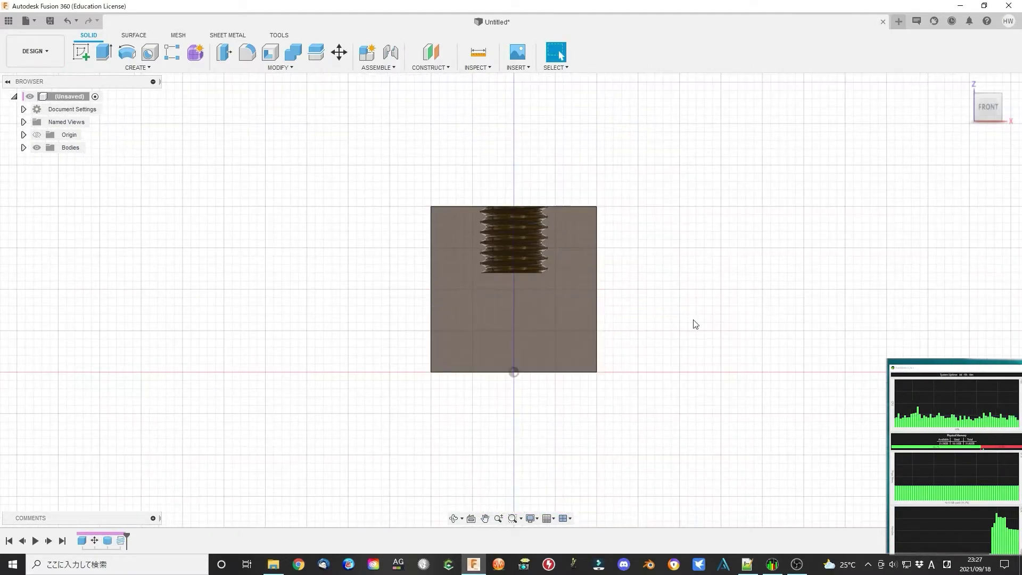
Apply a dark blue appearance to the threaded cube and start Press Pull on its front face
key("a")
left_click(849, 484)
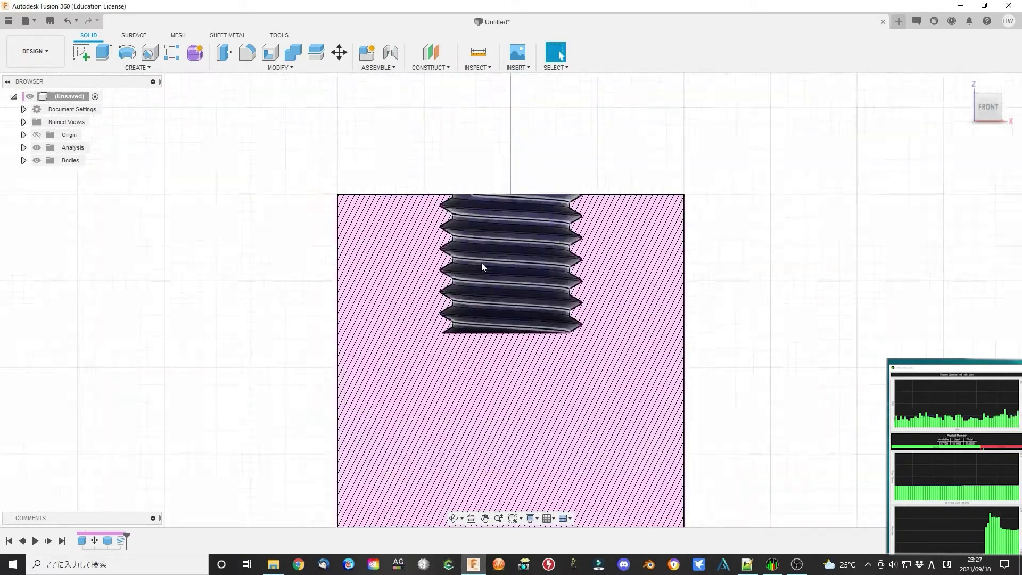
left_click(459, 267)
key("q")
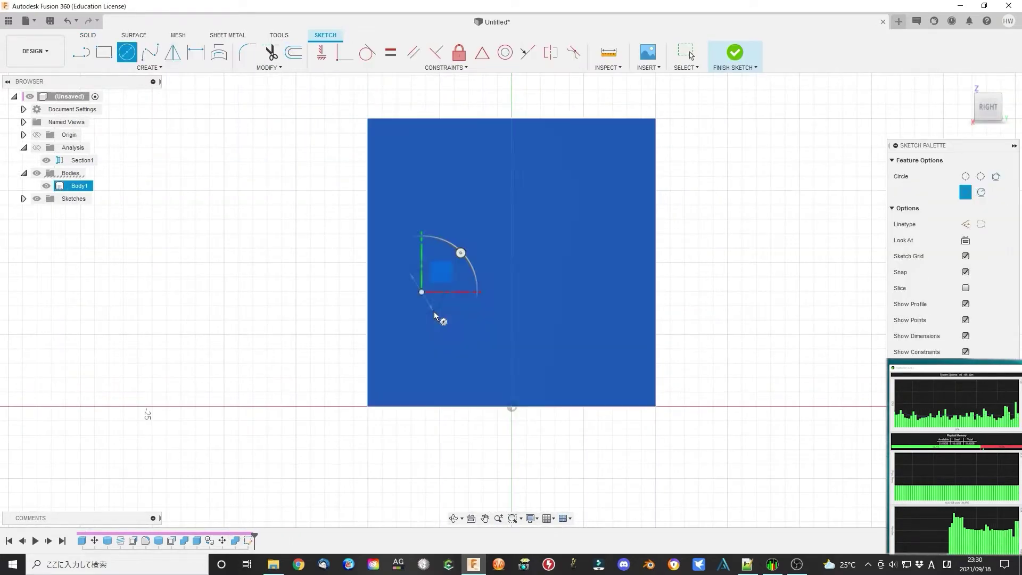
Sketch a 4 mm diameter circle on the cube's right face, near its side edge
left_click(610, 292)
type("4")
key("Return")
key("Escape")
Add a second 4 mm circle on the left face, level with the first one, and finish the sketch
middle_click_drag(753, 345, 726, 342, "shift")
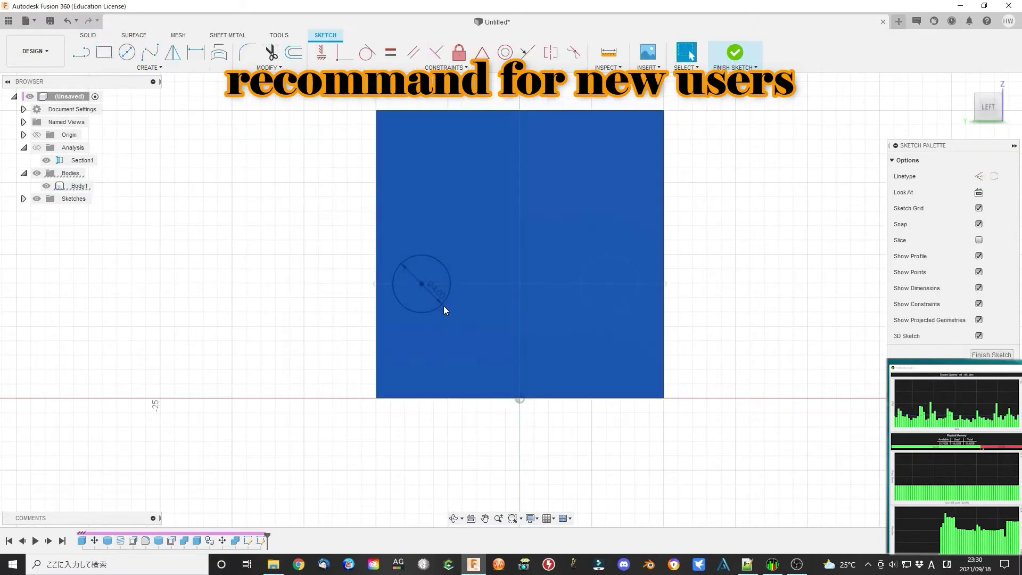
left_click(611, 284)
type("4")
left_click(735, 51)
Hide Body1 and loft a new body between one 4 mm circle on the left face and one on the right face
left_click(47, 186)
left_click(138, 67)
left_click(96, 163)
left_click(655, 218)
left_click(387, 314)
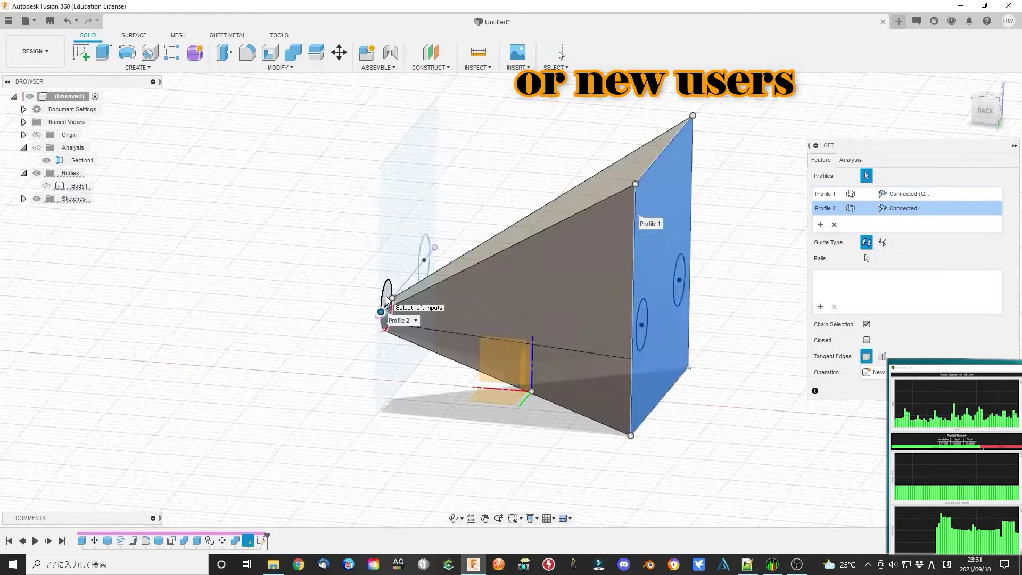
middle_click_drag(387, 301, 482, 320, "shift")
left_click(481, 320)
left_click(834, 225)
left_click(834, 225)
left_click(477, 317)
left_click(586, 270)
key("Return")
Start a second loft and make Sketch5 and Sketch6 visible
left_click(137, 67)
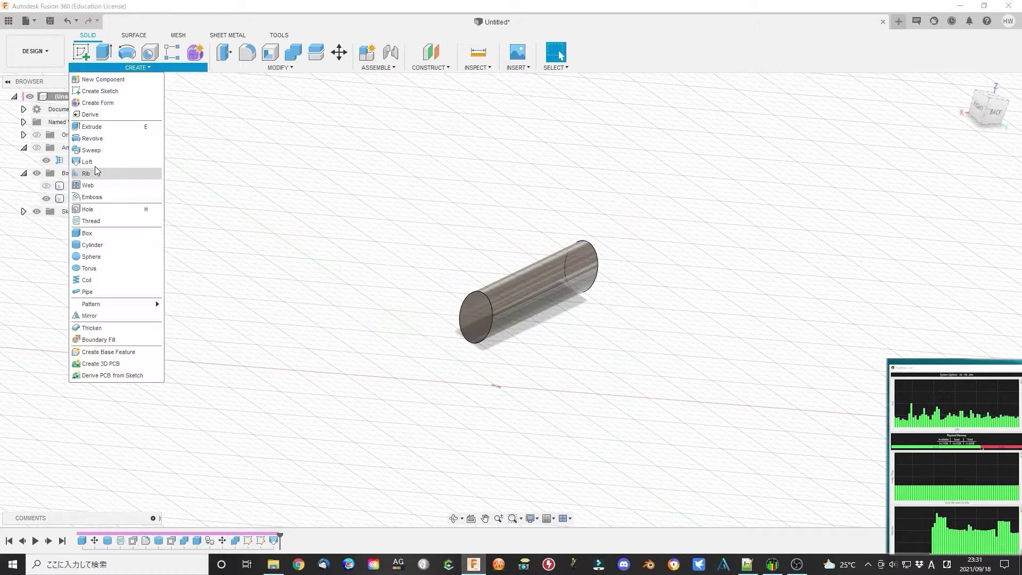
left_click(87, 162)
left_click(23, 212)
left_click(46, 225)
left_click(47, 237)
Loft between the two remaining 4 mm circles so it crosses the first loft, using the Join operation
left_click(677, 333)
left_click(379, 250)
left_click(387, 258)
left_click(387, 258)
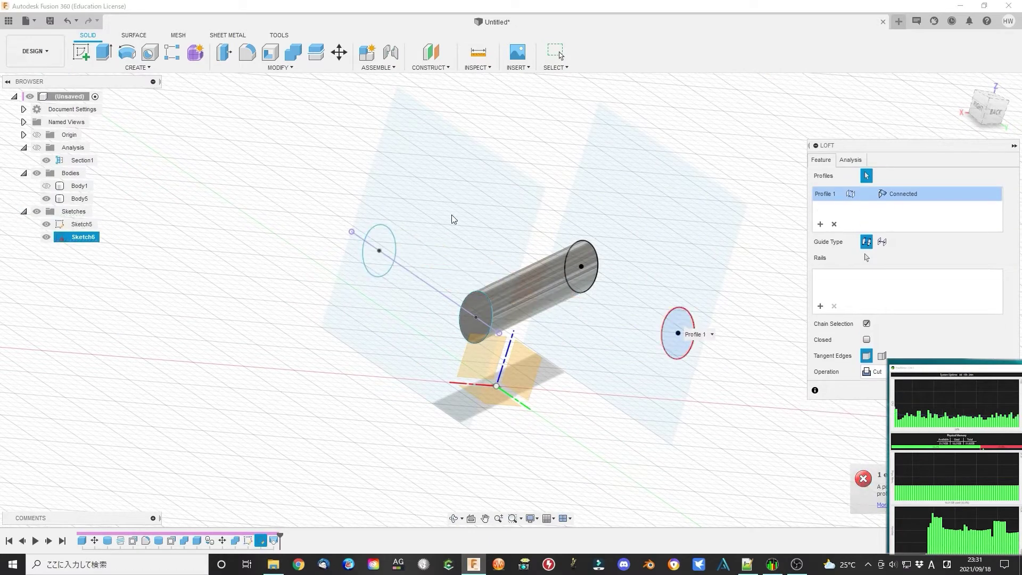
left_click(373, 261)
left_click(383, 244, "ctrl")
left_click(871, 371)
left_click(870, 388)
key("Return")
Show the hidden Body1 again while looking at the model from the right
left_click(978, 106)
left_click(49, 188)
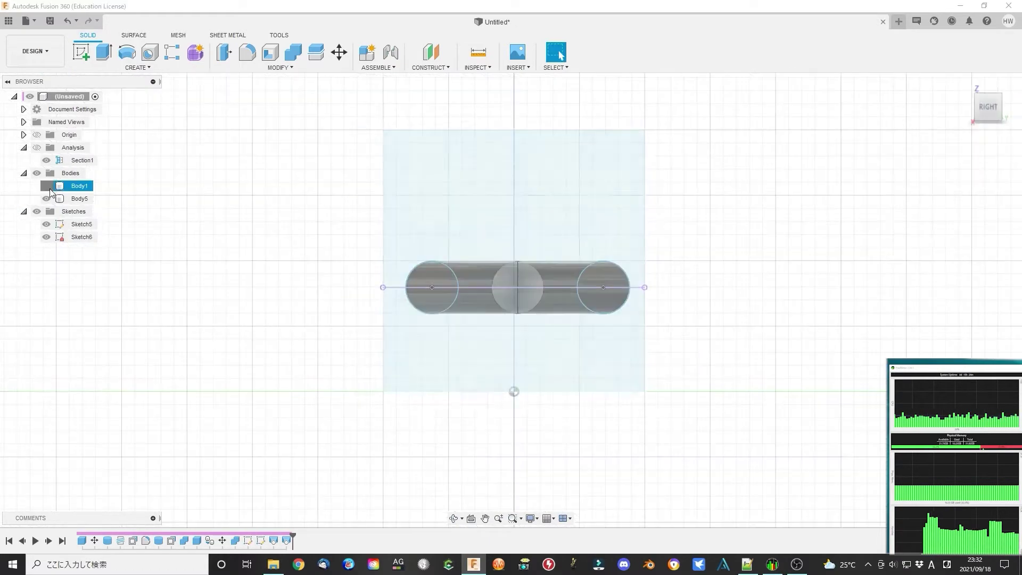
Turn on the section analysis and move the crossed loft body (Body5) 0.50 mm along Z
left_click(1012, 106)
left_click(37, 147)
left_click(965, 107)
left_click(965, 107)
left_click(340, 53)
left_click(479, 298)
scroll(451, 380, "up", 2)
left_click_drag(308, 275, 309, 267)
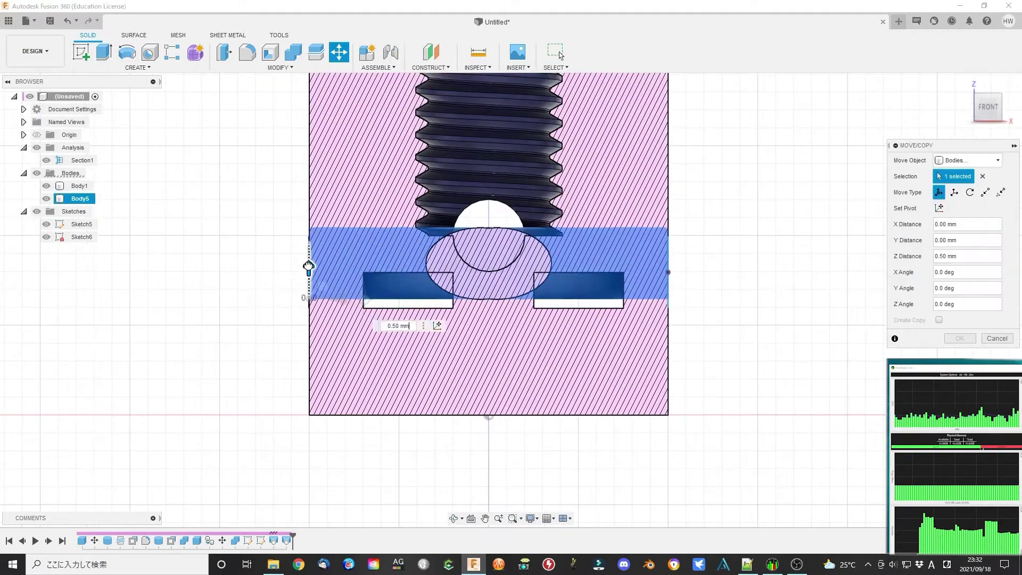
left_click(960, 338)
Combine Body1 as the target with Body5 as the tool body, and hide the section analysis and sketches
middle_click_drag(884, 325, 833, 349, "shift")
left_click(294, 52)
left_click(79, 186)
left_click(80, 198)
left_click(960, 242)
left_click(37, 147)
left_click(37, 199)
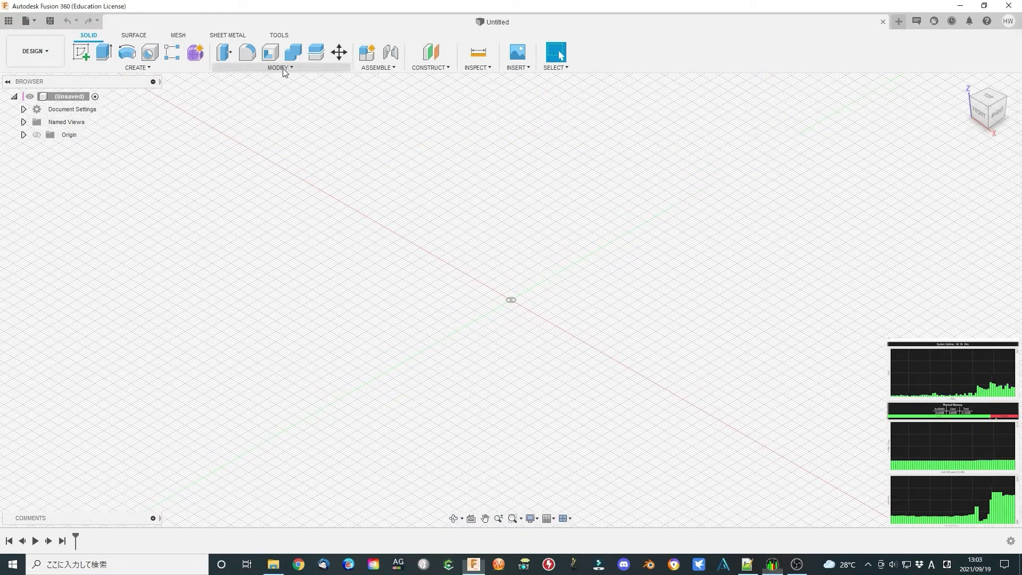
In a new design, add a user parameter named diameter in mm with the expression 4
left_click(283, 68)
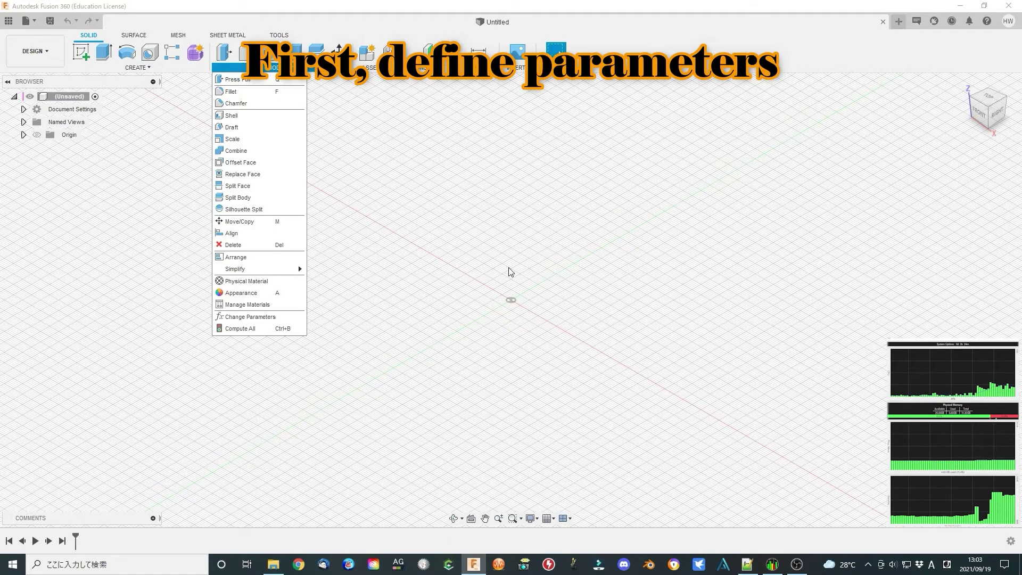
left_click(259, 318)
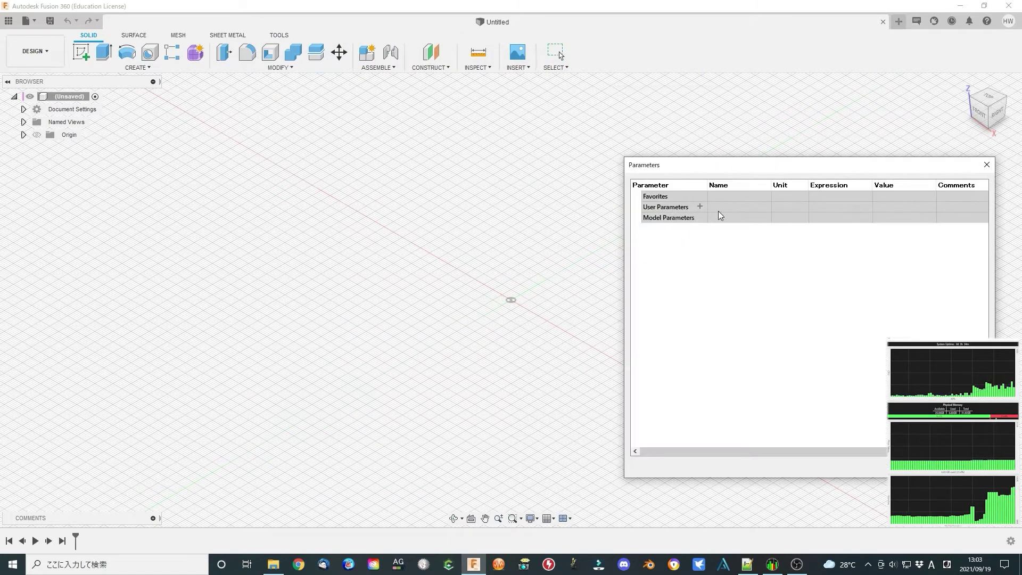
left_click(700, 207)
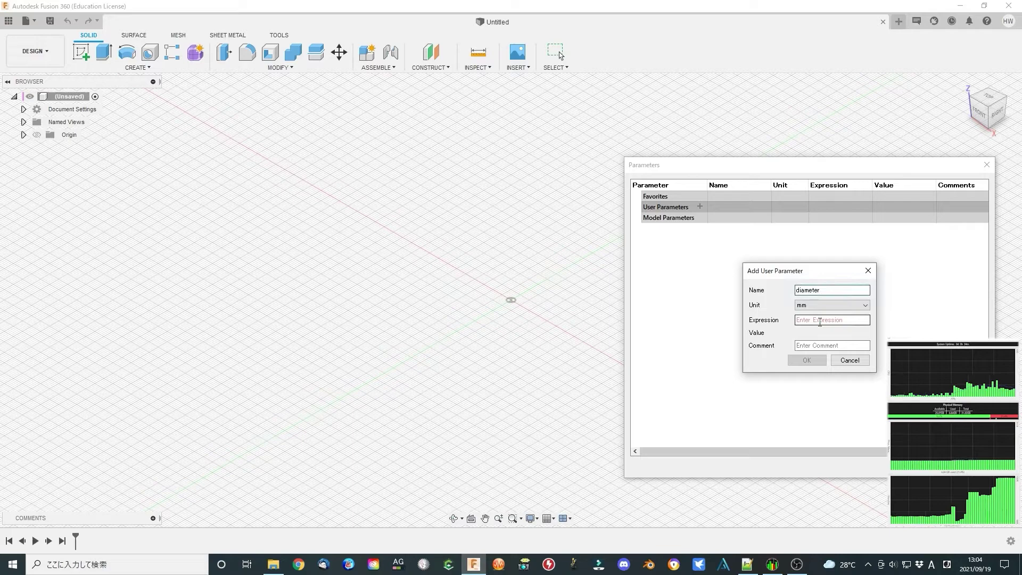
left_click(836, 305)
left_click(843, 336)
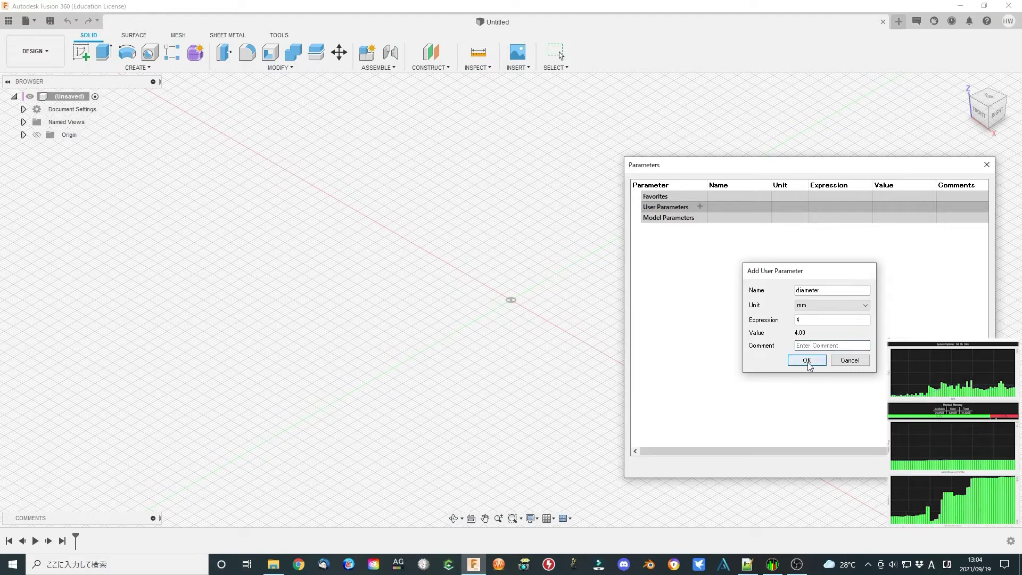
left_click(807, 361)
key("Escape")
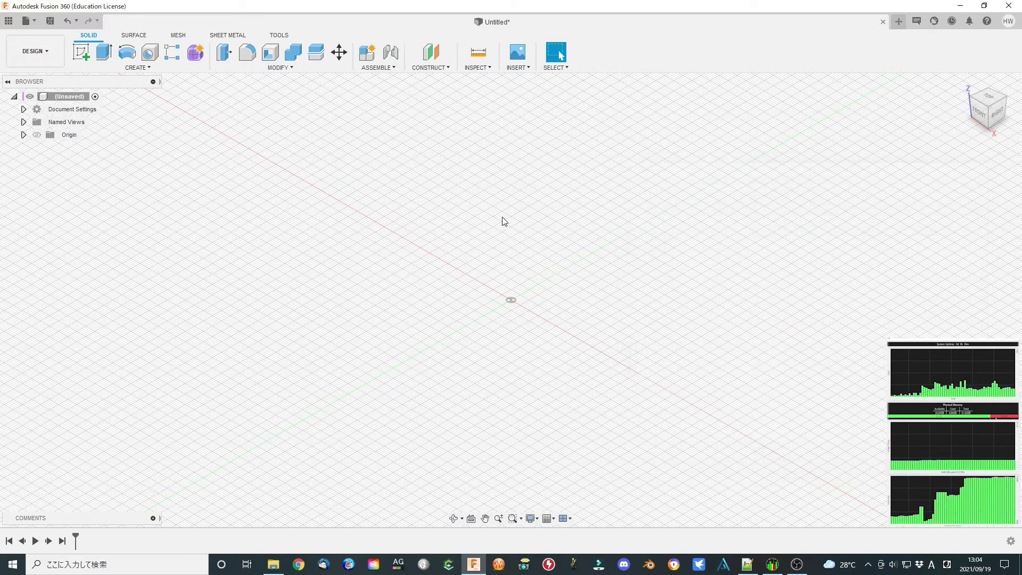
Start a sketch on the horizontal XY plane and place a center rectangle's midpoint at the origin
left_click(989, 97)
left_click(81, 51)
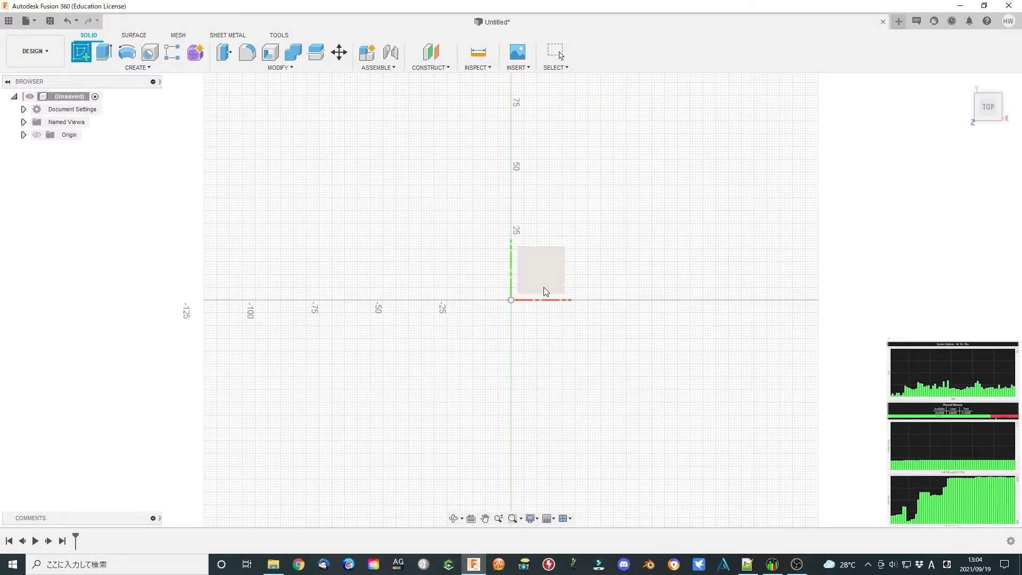
left_click(542, 288)
left_click(104, 52)
left_click(978, 192)
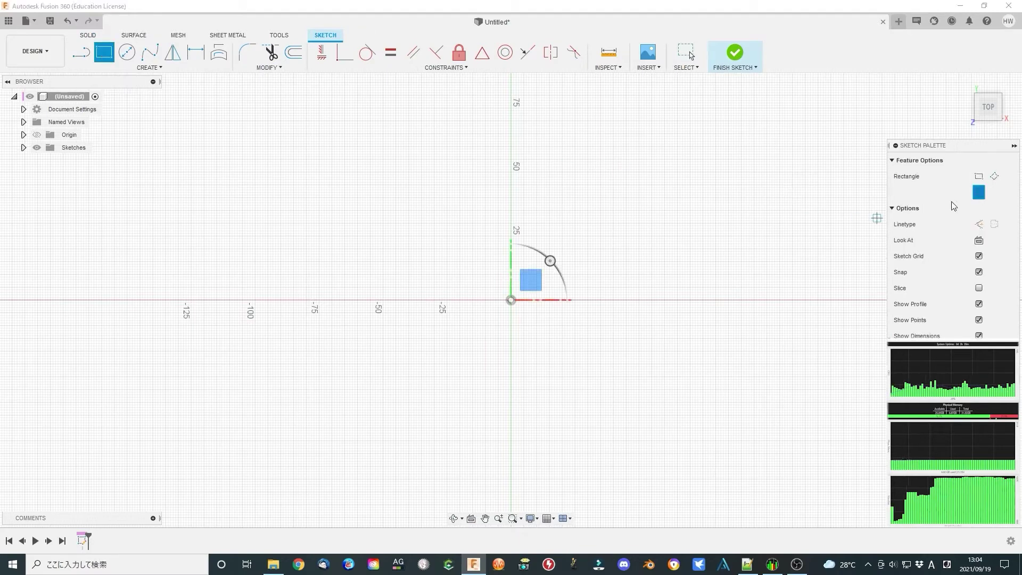
left_click(510, 300)
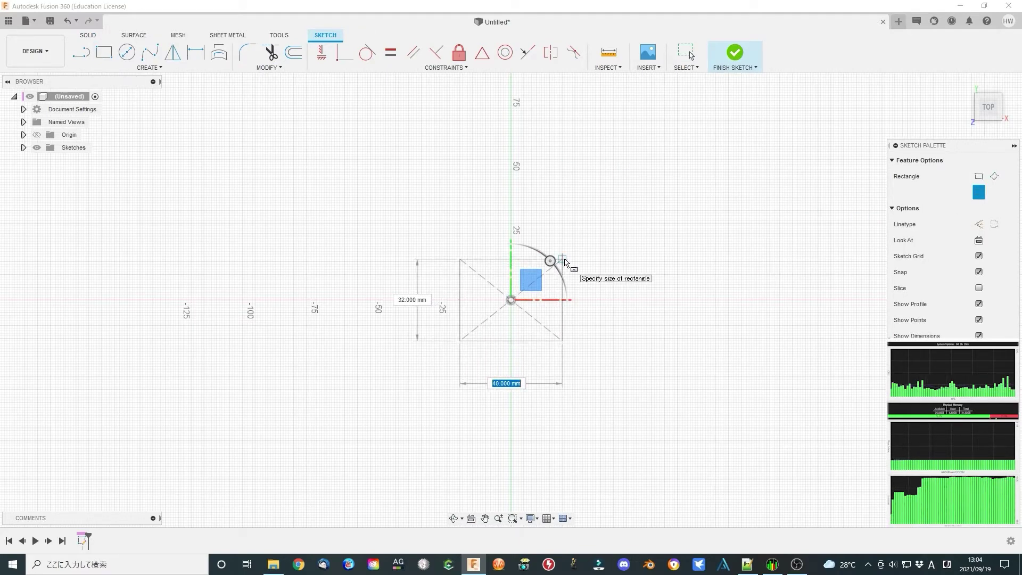
Set the rectangle's horizontal width to the expression diameter*2+15
type("diameter")
left_click(548, 397)
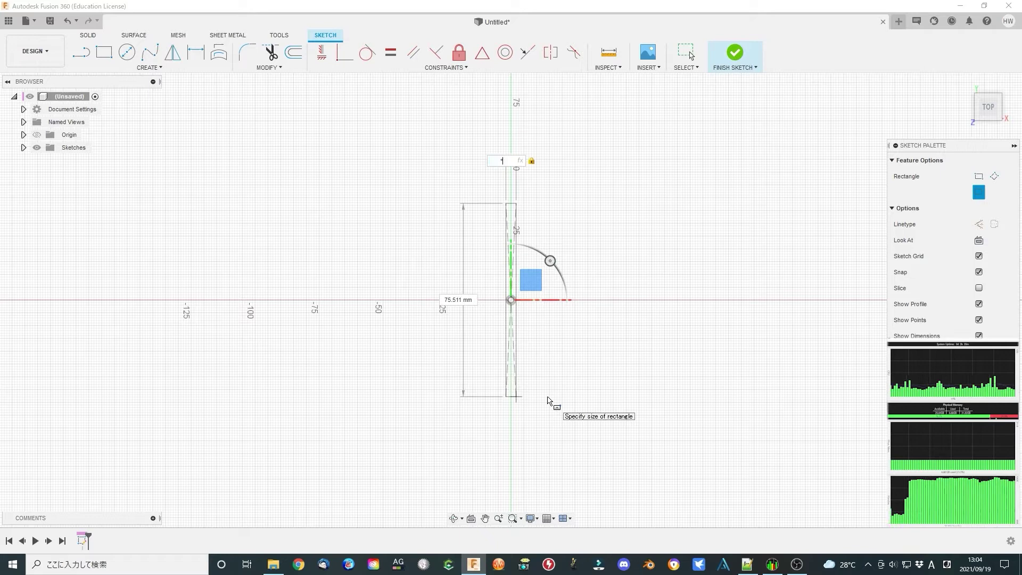
key("Tab")
key("Tab")
key("Tab")
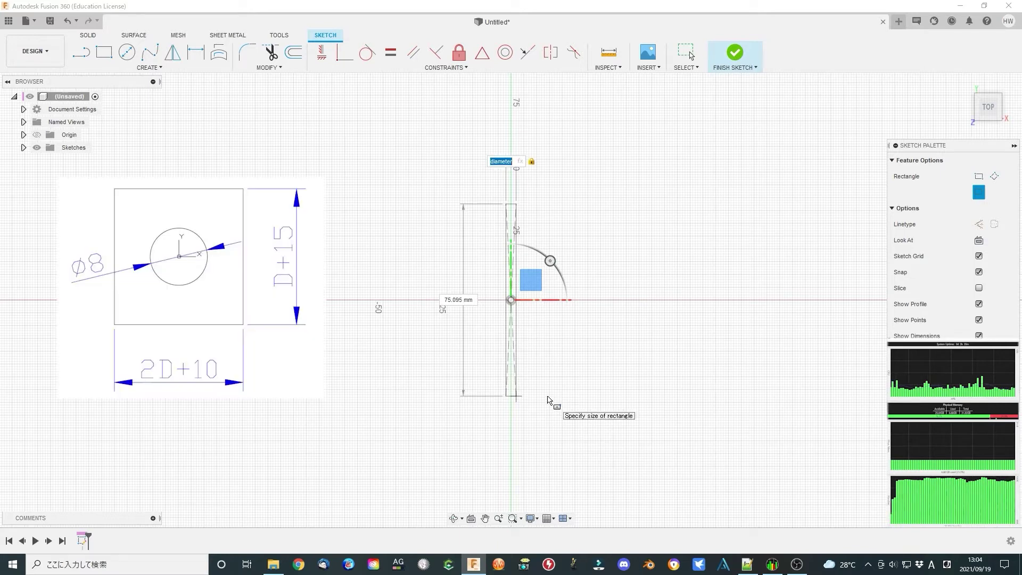
key("End")
type("*")
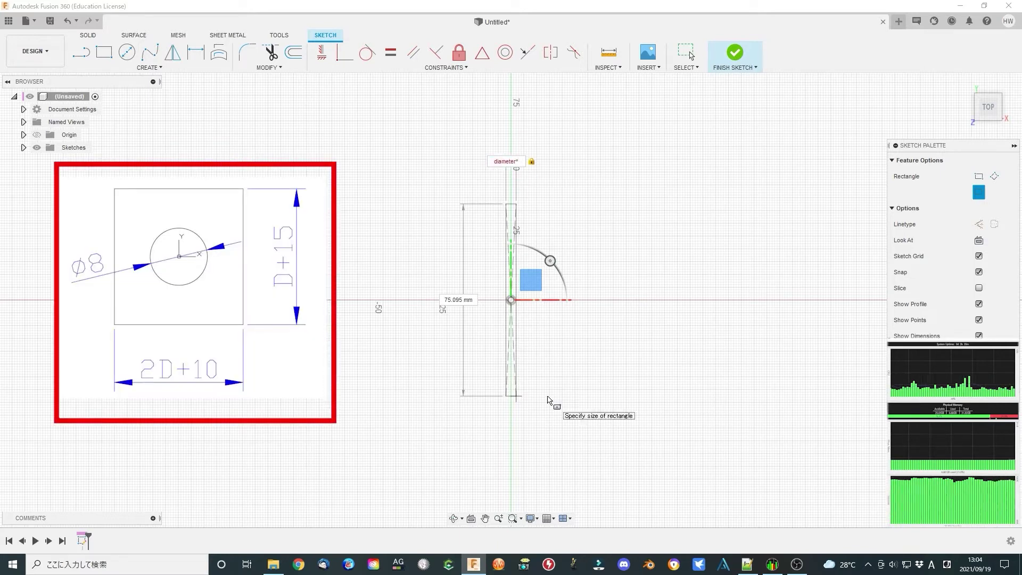
type("2+15")
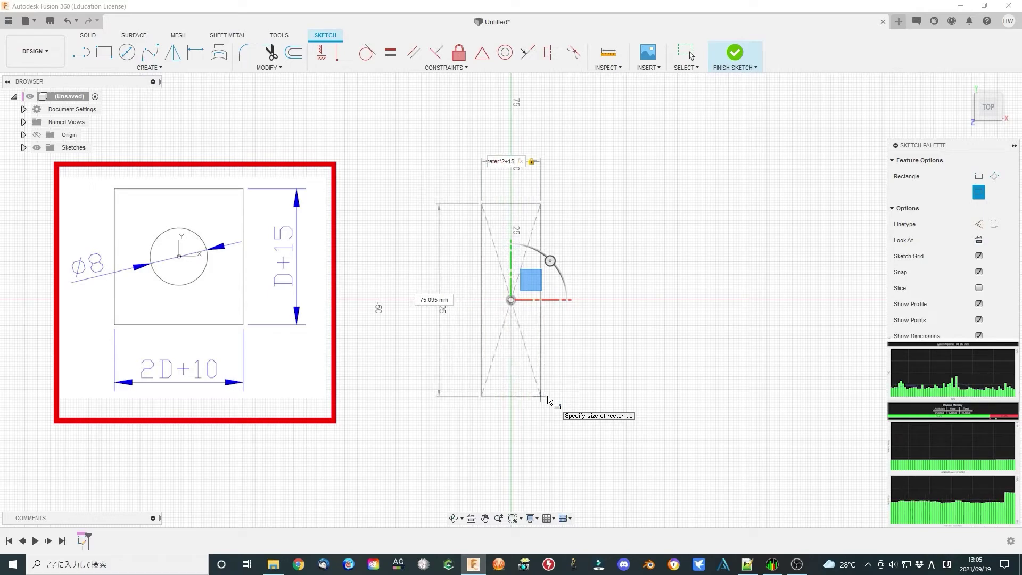
Set the rectangle's vertical height to the expression diameter*2+10 and complete the rectangle
key("Tab")
type("diameter")
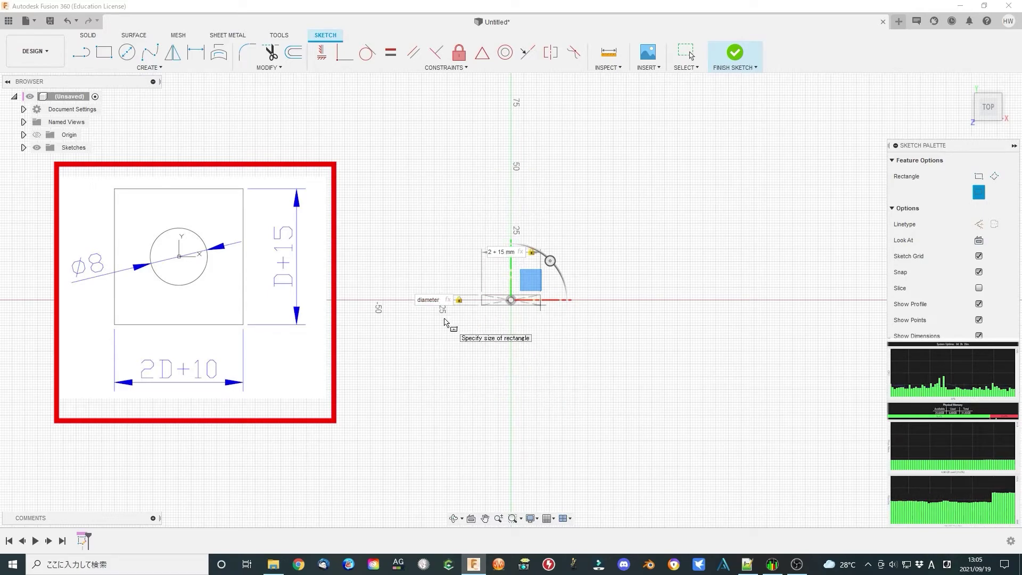
type("*2+10")
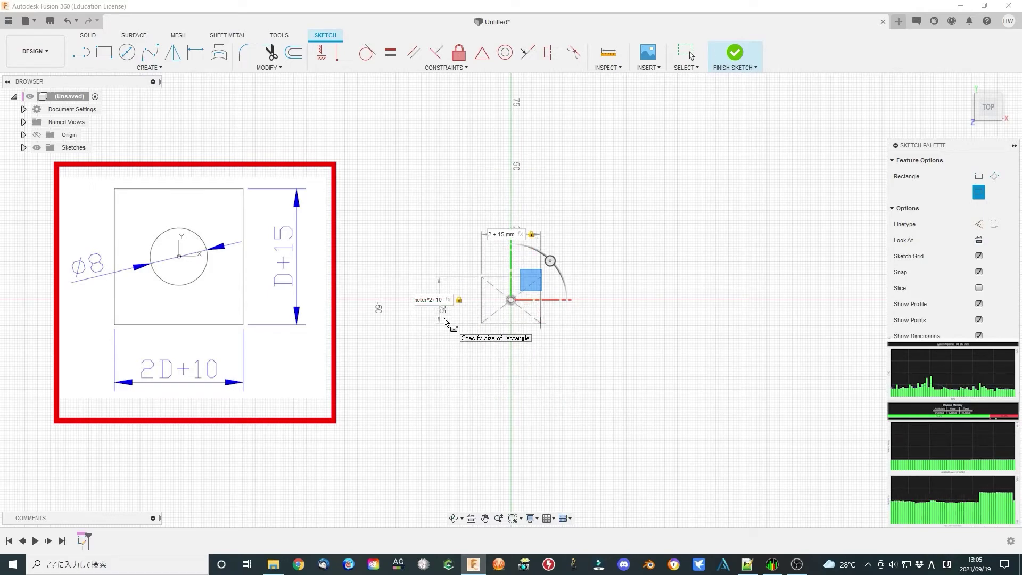
scroll(447, 319, "up", 3)
key("Return")
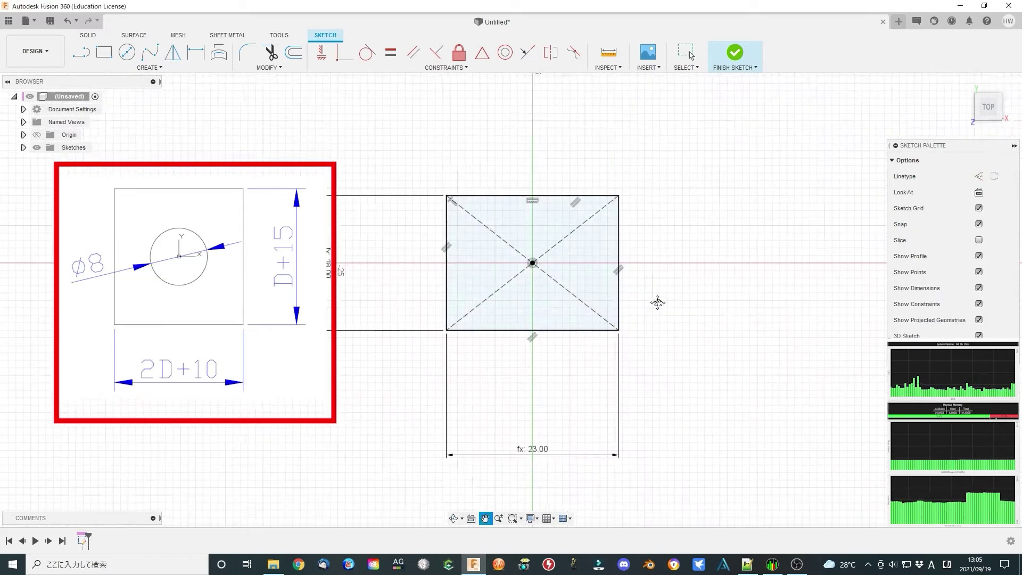
Draw an 8 mm diameter circle centred on the origin inside the rectangle and finish the sketch
key("c")
left_click(522, 260)
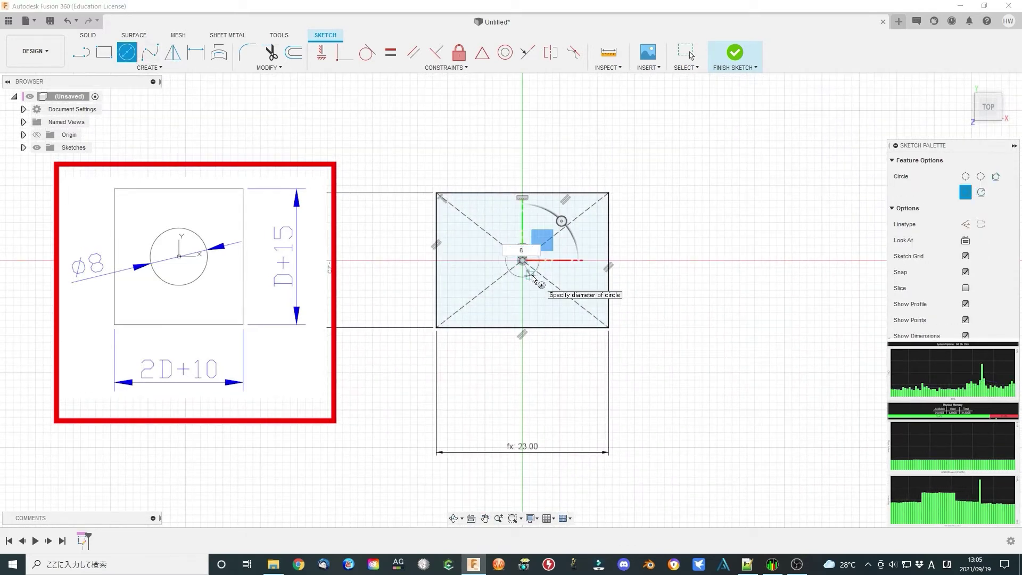
key("Return")
left_click(989, 356)
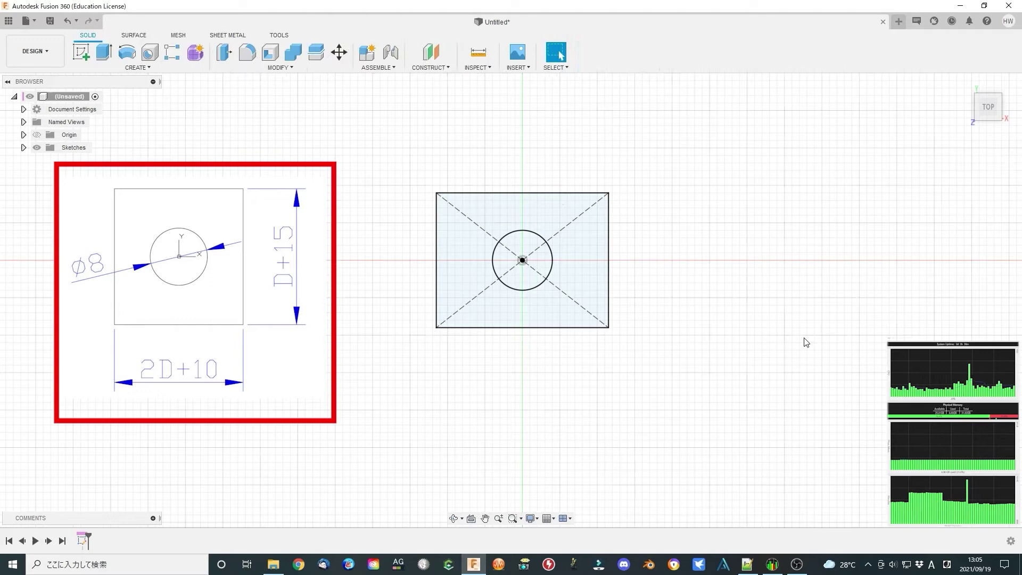
Extrude the rectangular profile around the circle as a new body by the distance diameter/2+8
left_click(104, 52)
left_click(468, 260)
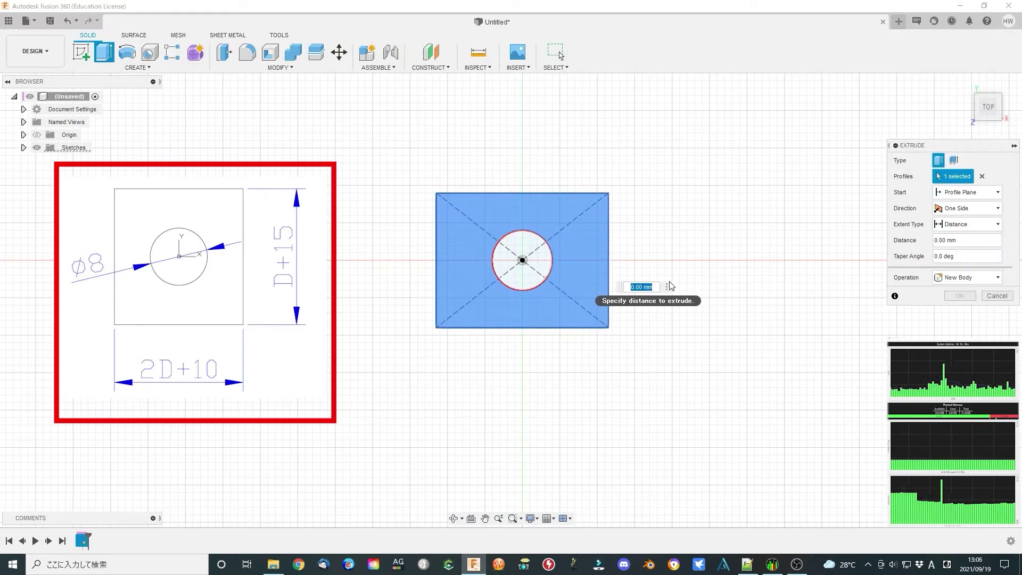
type("diameter")
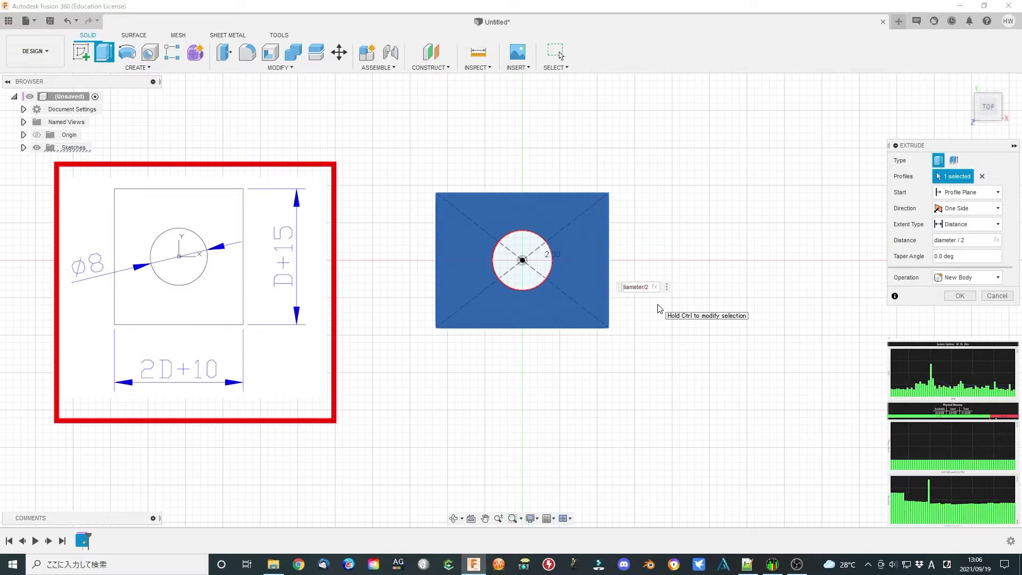
type("/2+8")
key("Return")
middle_click_drag(658, 309, 678, 294, "shift")
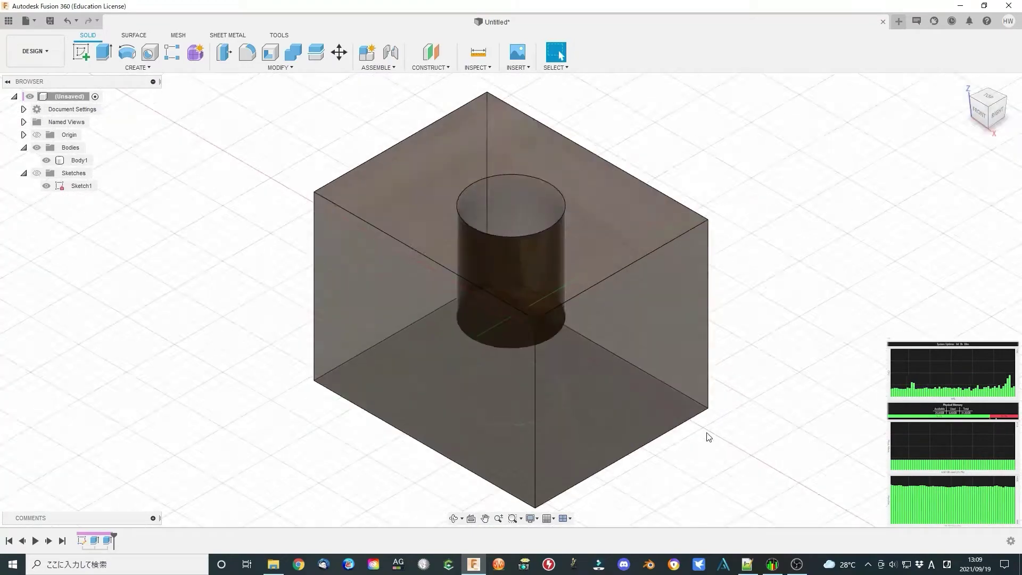
Add a modeled, full-length ISO Metric thread to the cylindrical hole's face
scroll(709, 437, "down", 3)
middle_click_drag(709, 437, 690, 406)
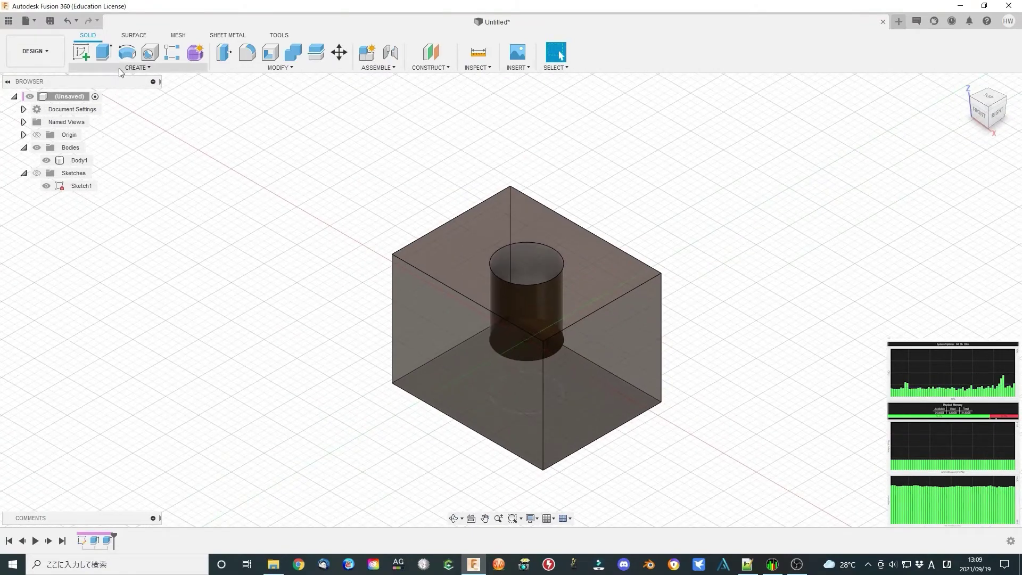
left_click(138, 68)
left_click(101, 223)
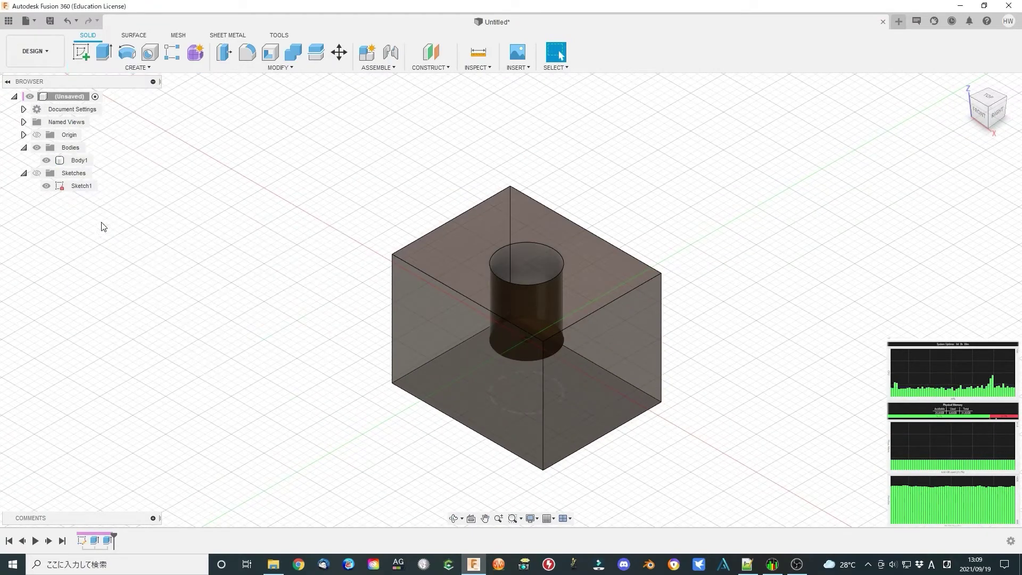
left_click(522, 266)
left_click(928, 176)
left_click(960, 307)
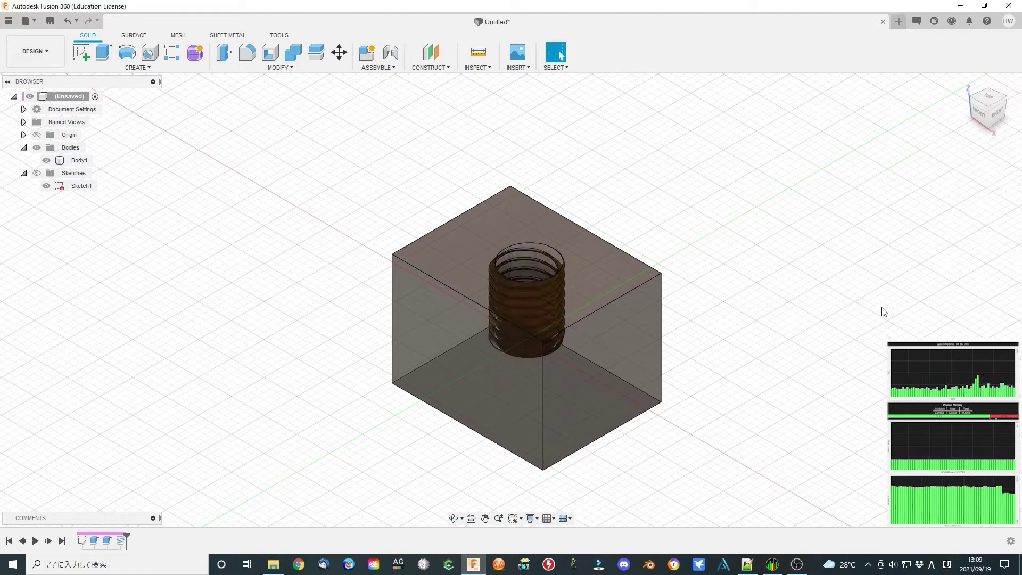
Create a section analysis from the block's front face with a Y distance of -9.00 mm
left_click(982, 119)
left_click(479, 67)
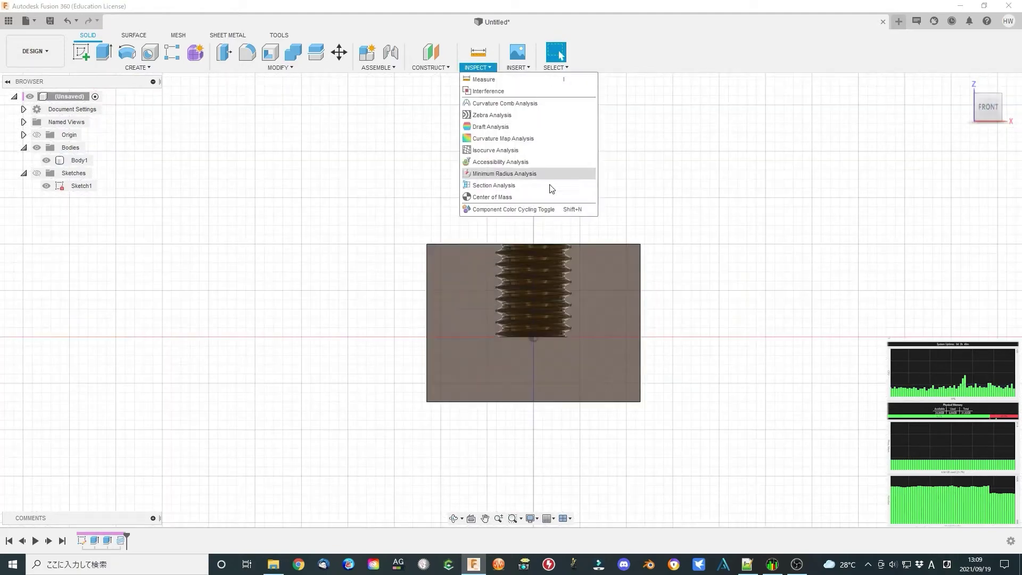
left_click(548, 175)
left_click(543, 341)
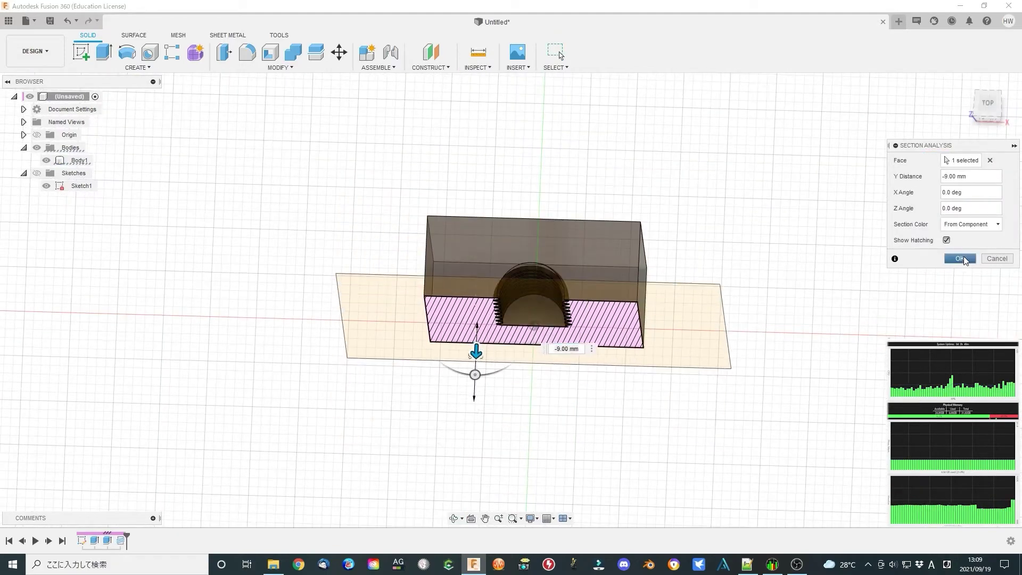
left_click(960, 258)
Offset the two flank faces of the modeled thread by -0.08 mm
key("q")
scroll(483, 304, "up", 3)
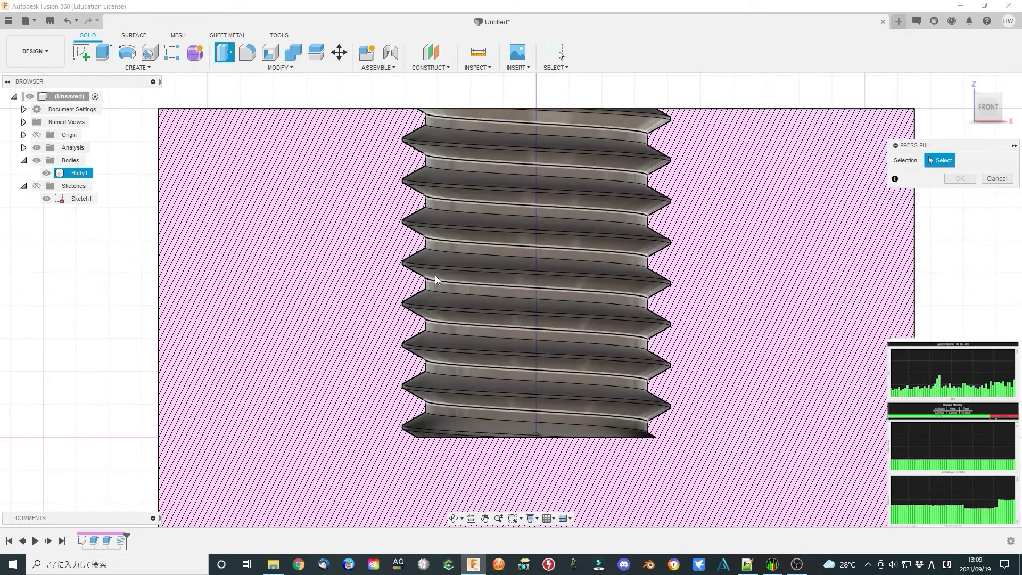
left_click(435, 271)
left_click(443, 303)
left_click(970, 194)
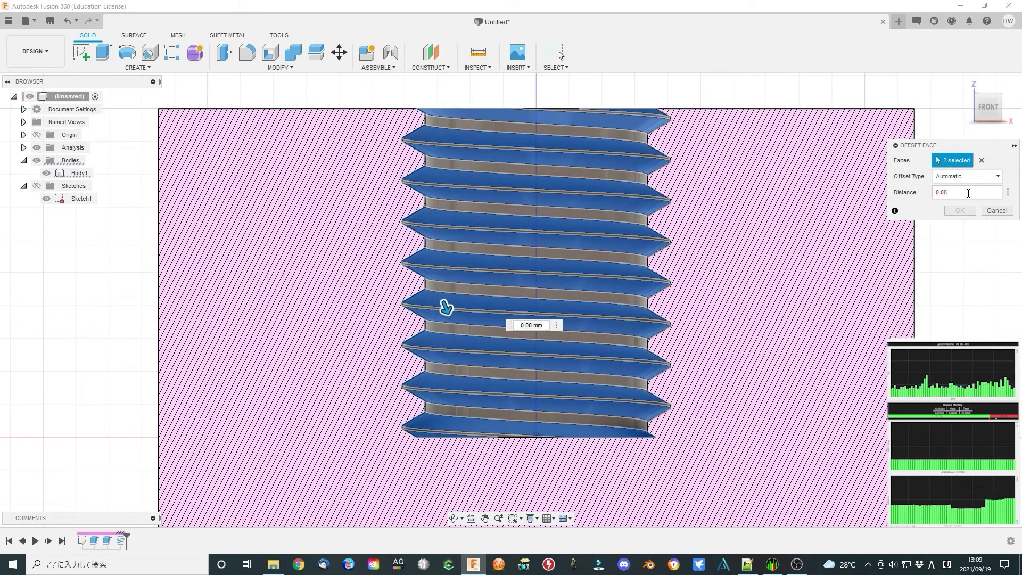
left_click(962, 212)
Fillet the two crest edges of the thread with a 0.1 mm radius
left_click(252, 52)
left_click(458, 244)
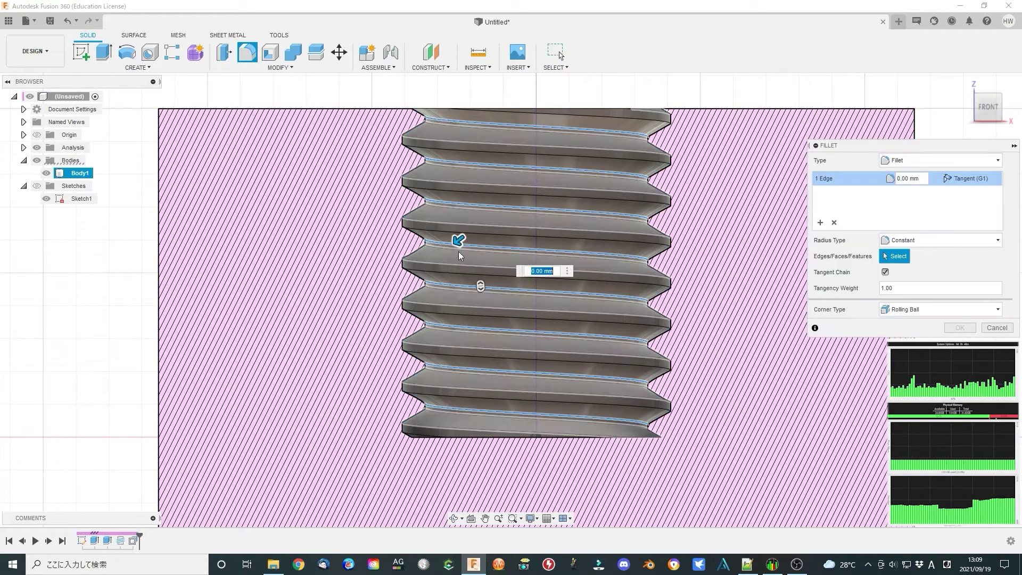
left_click(461, 256)
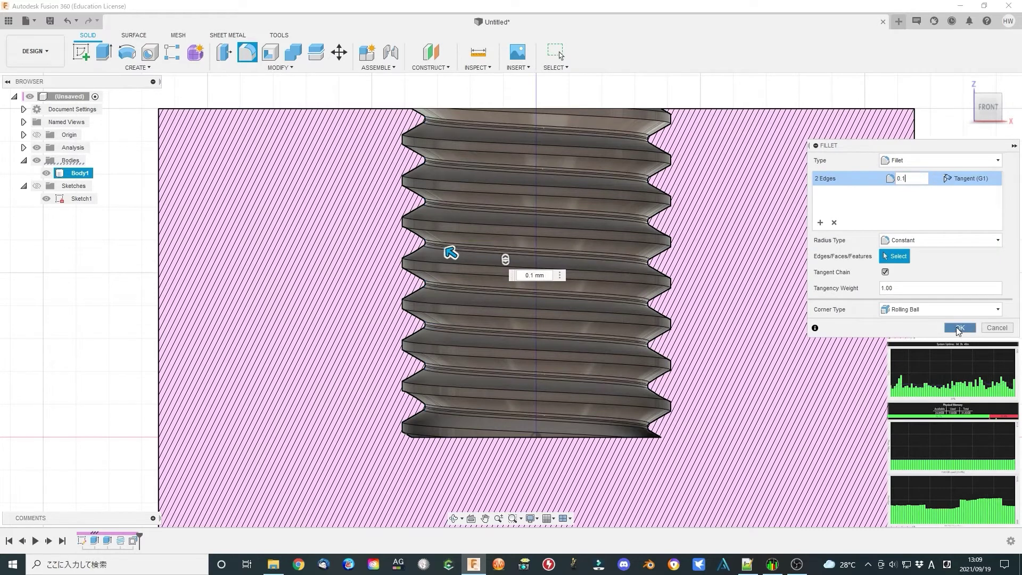
key("Return")
scroll(715, 205, "down", 5)
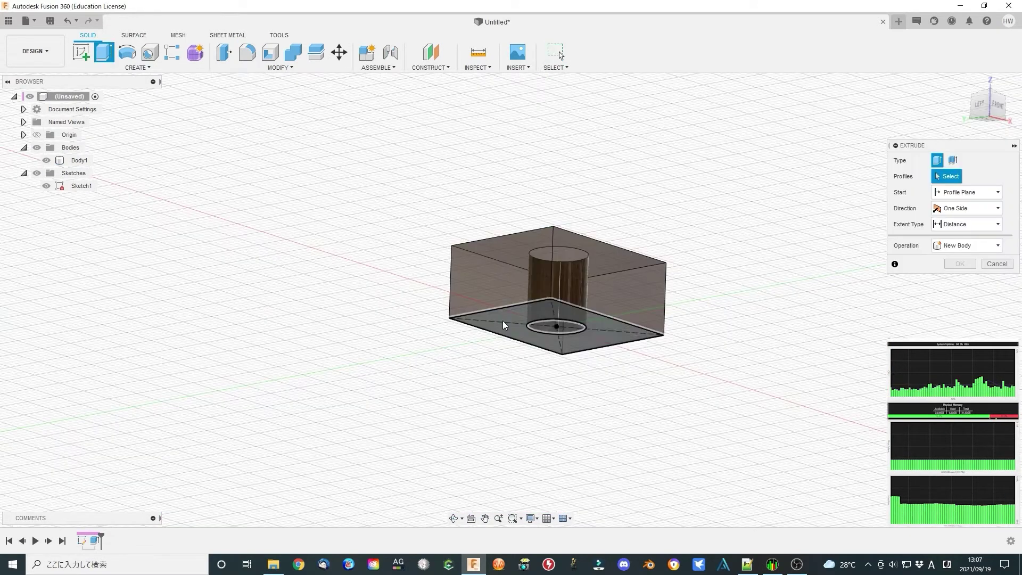
Extrude both base sketch profiles downward by -diameter / 2 - 5 mm, joined to the block, and hide the sketches
left_click(582, 320)
left_click_drag(555, 340, 558, 356)
type("d")
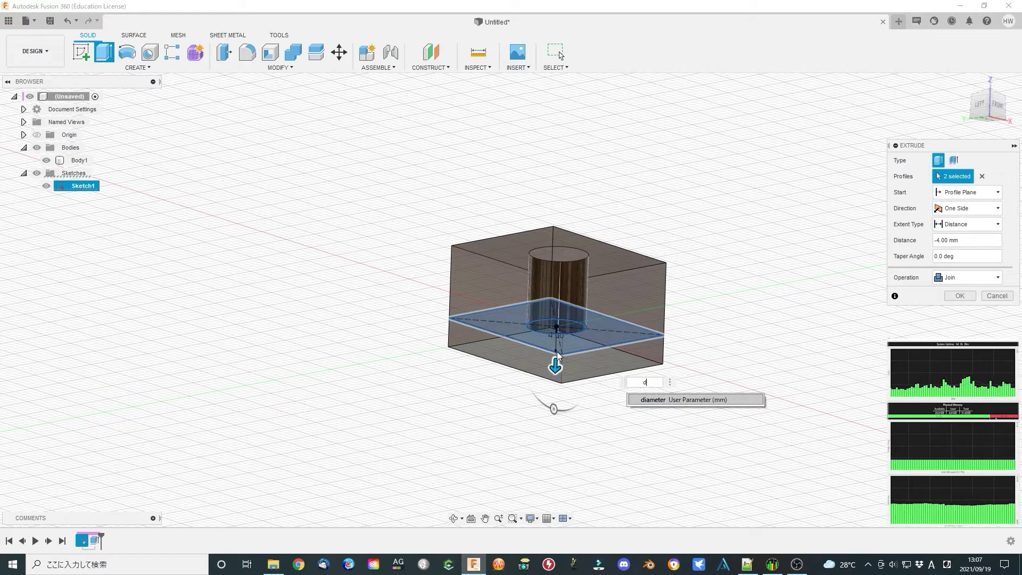
key("BackSpace")
key("BackSpace")
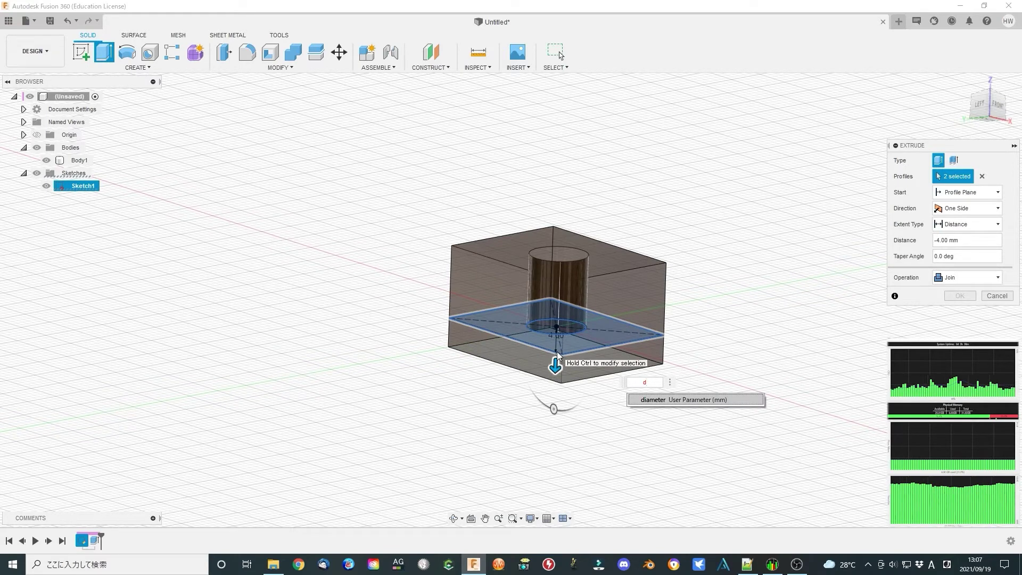
type("iameter/2")
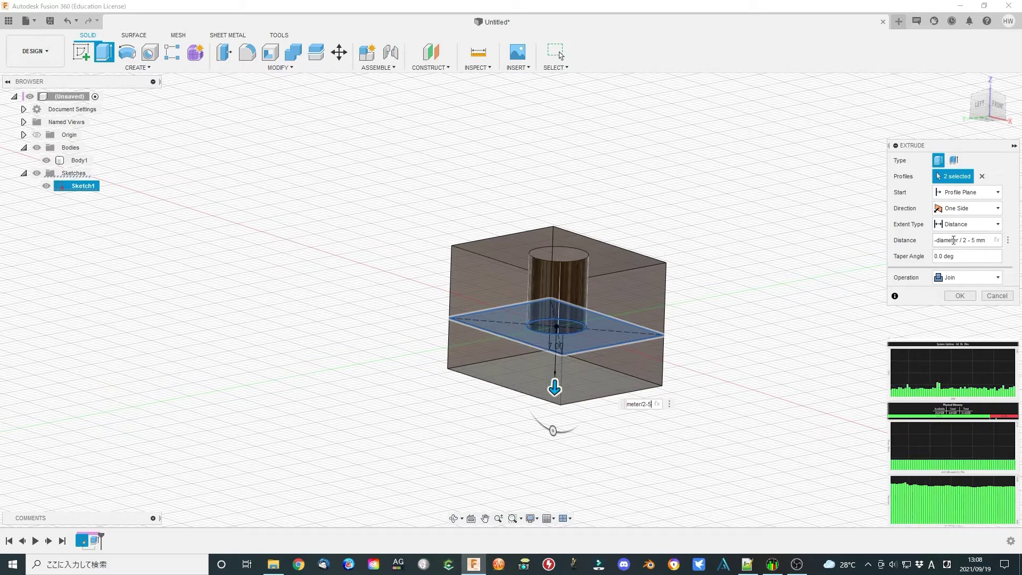
left_click(960, 296)
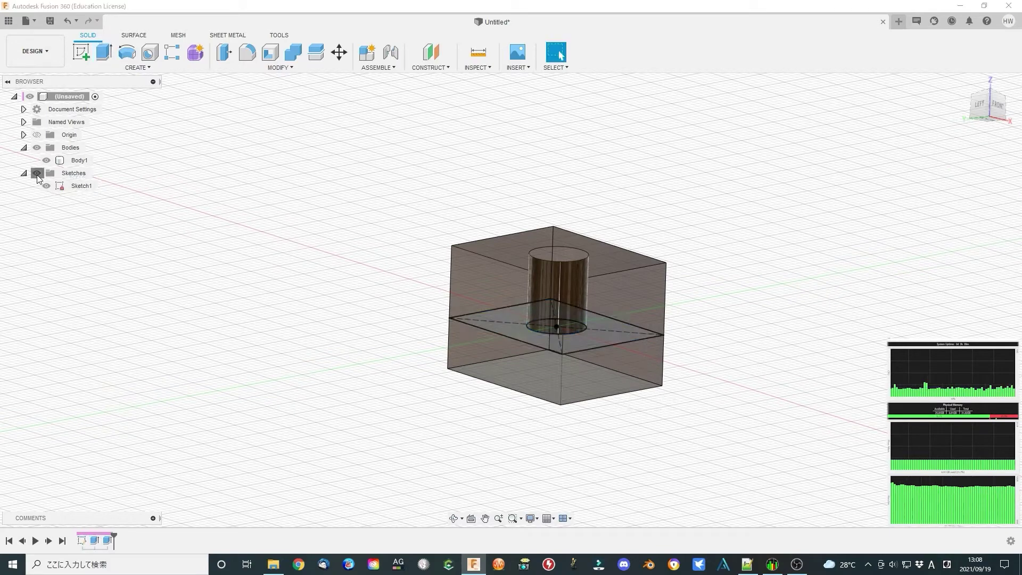
left_click(37, 173)
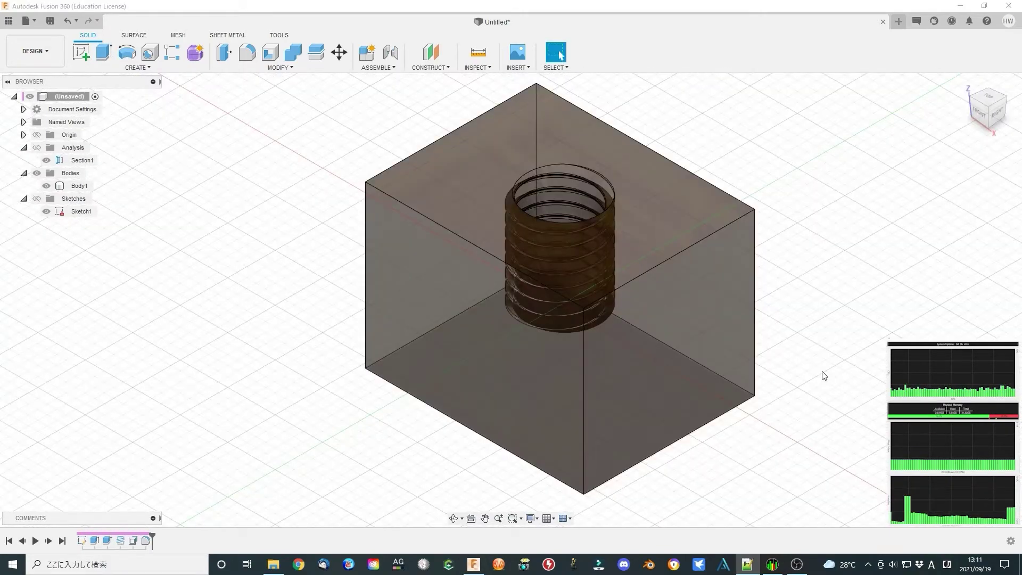
Start a sketch on the block's front face and hide the body
left_click(979, 112)
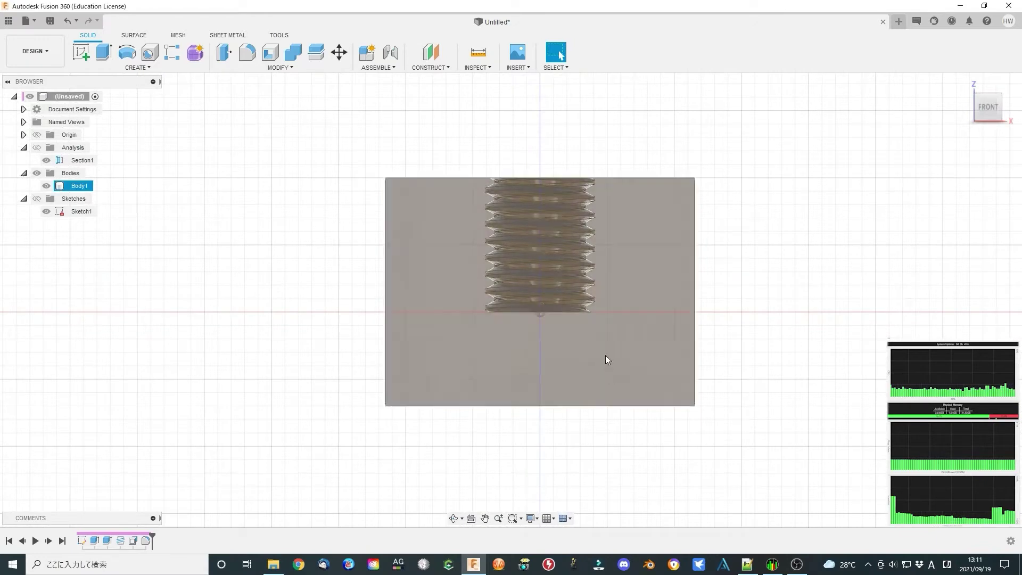
left_click(436, 266)
right_click(436, 266)
left_click(445, 324)
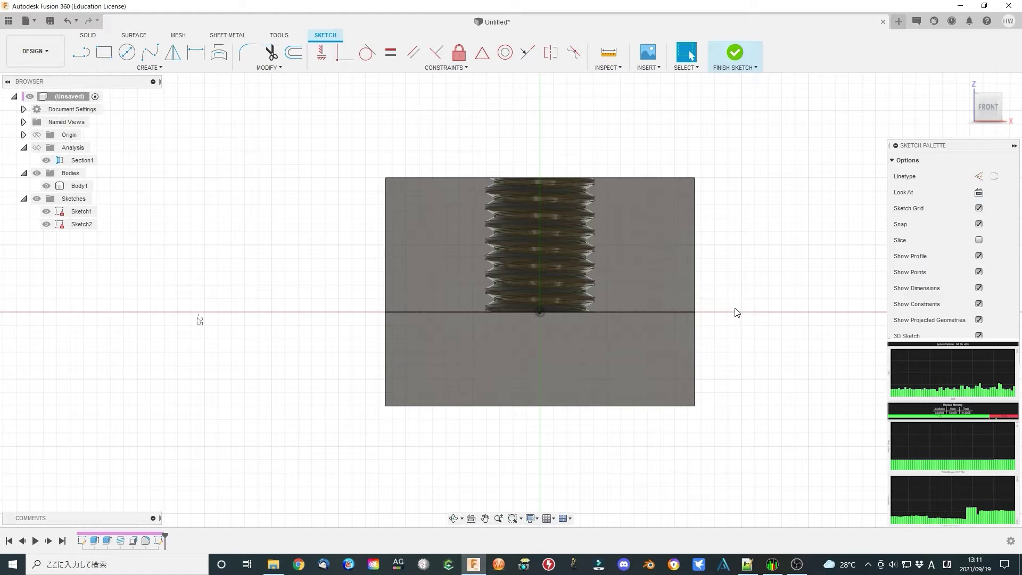
left_click(46, 185)
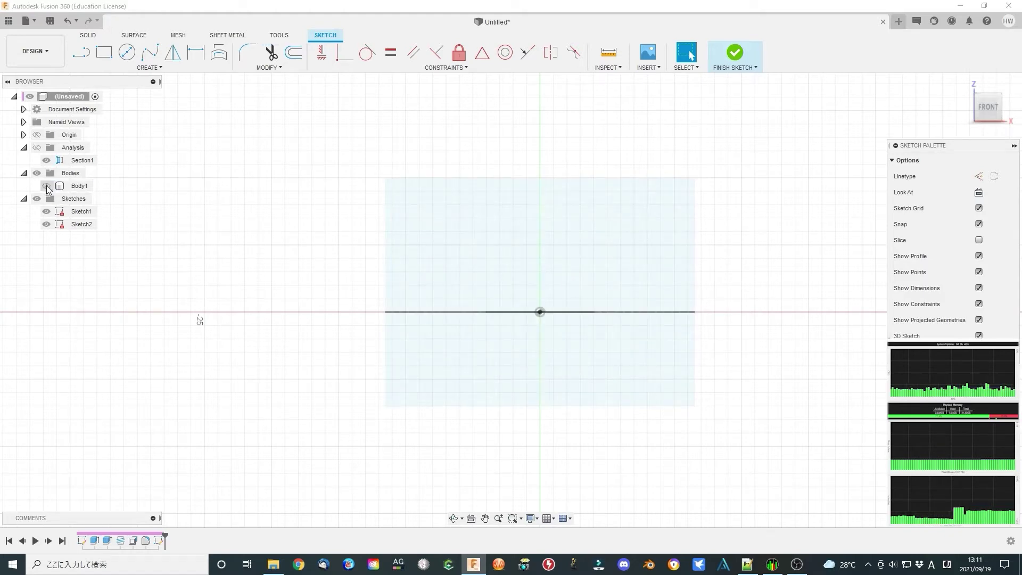
left_click(81, 51)
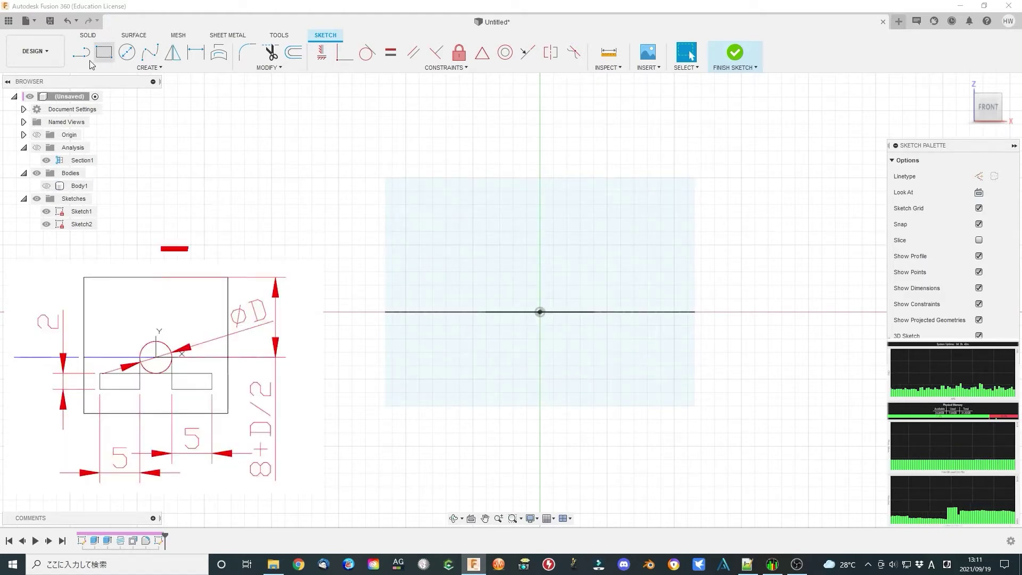
left_click(541, 179)
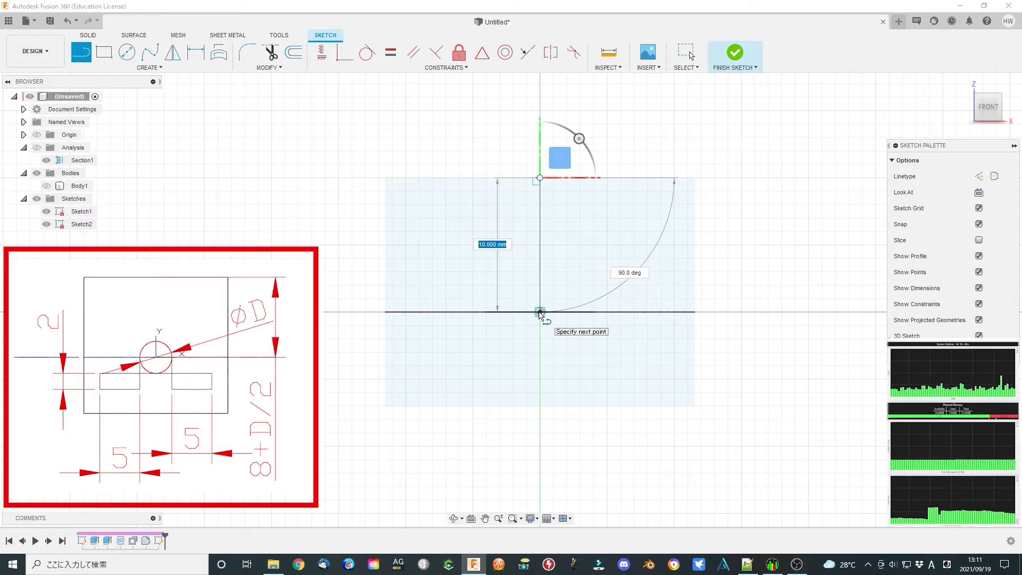
key("Escape")
Draw a circle centred on the sketch origin with its diameter set to the diameter parameter
left_click(127, 51)
left_click(540, 312)
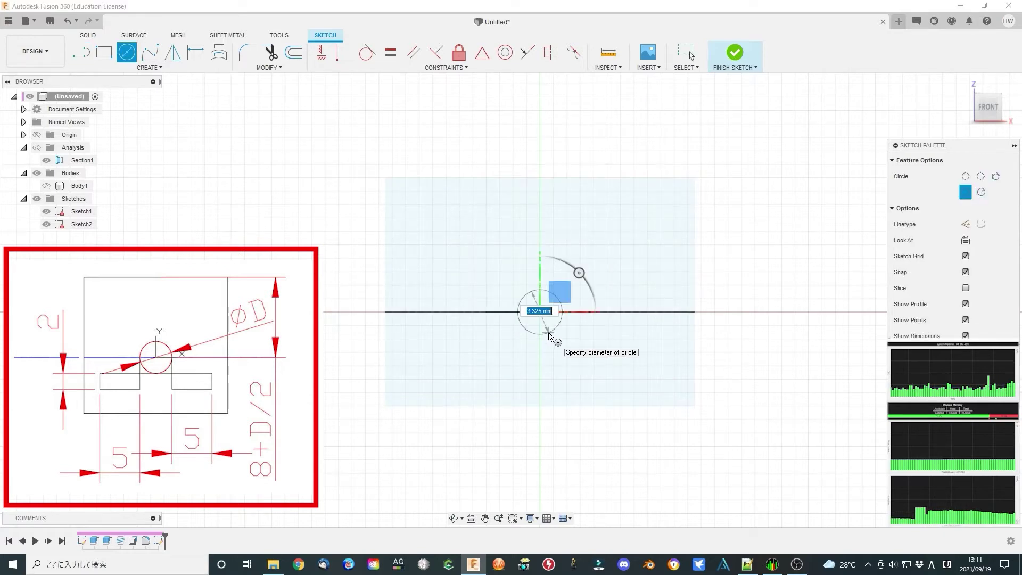
type("diameter")
left_click(548, 329)
key("Return")
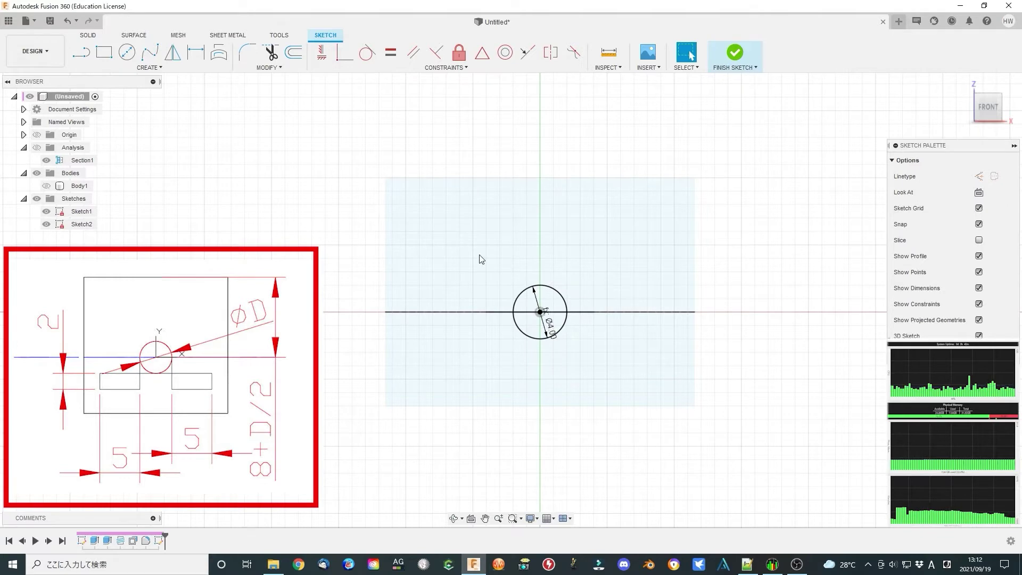
Draw a vertical line down from the circle's right quadrant point with a length of diameter/2
left_click(84, 60)
left_click(567, 312)
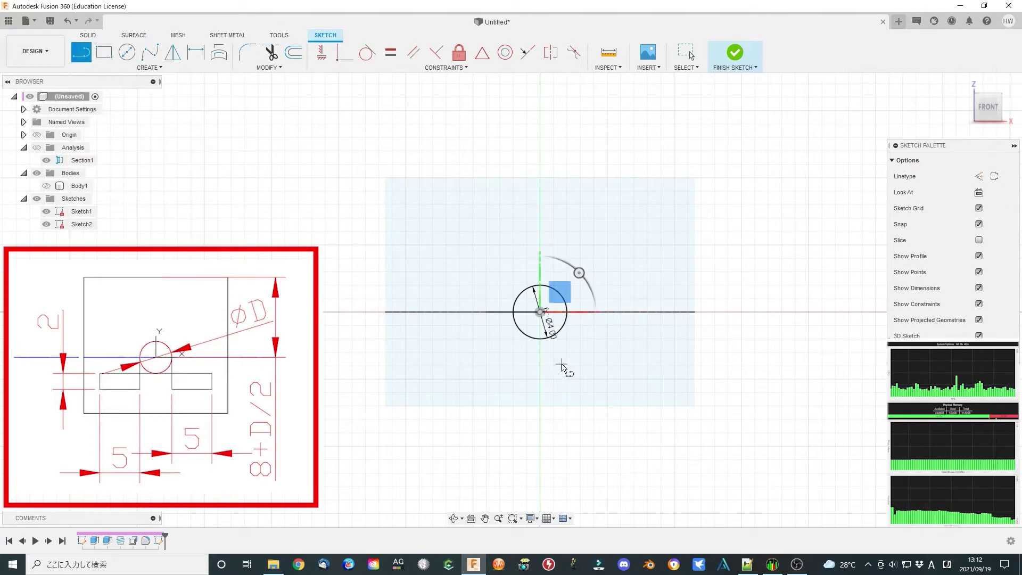
scroll(561, 362, "up", 3)
type("d")
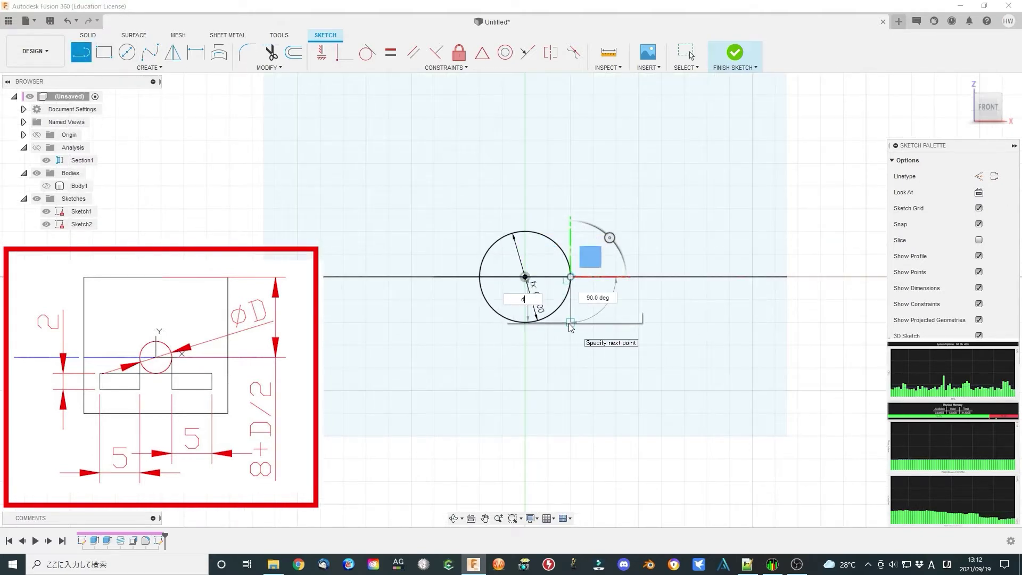
type("iameter/2")
key("Return")
key("Escape")
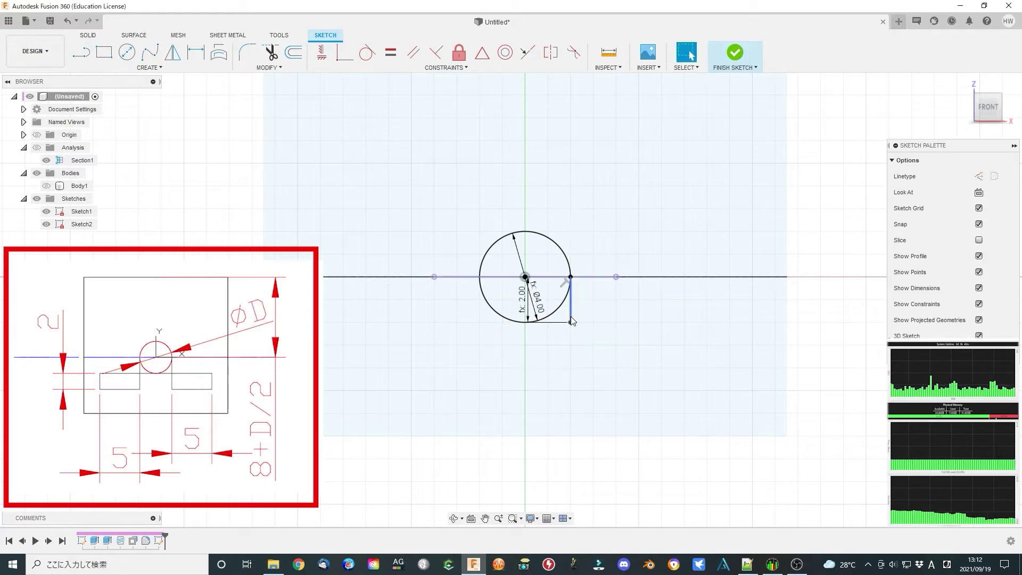
Draw a vertical line down from the circle's left quadrant point with a length of diameter/2
scroll(564, 323, "up", 3)
type("l")
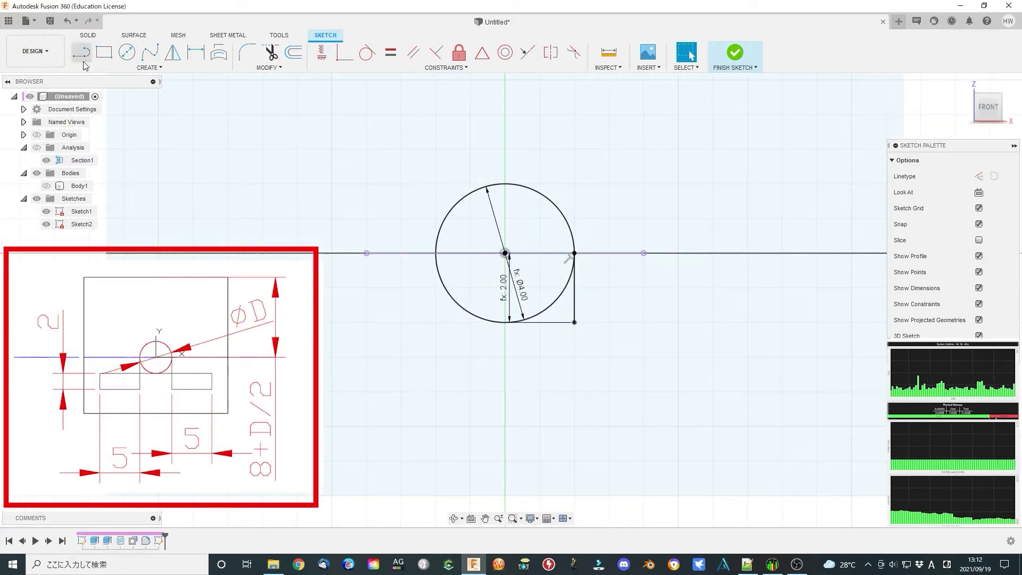
type("diameter")
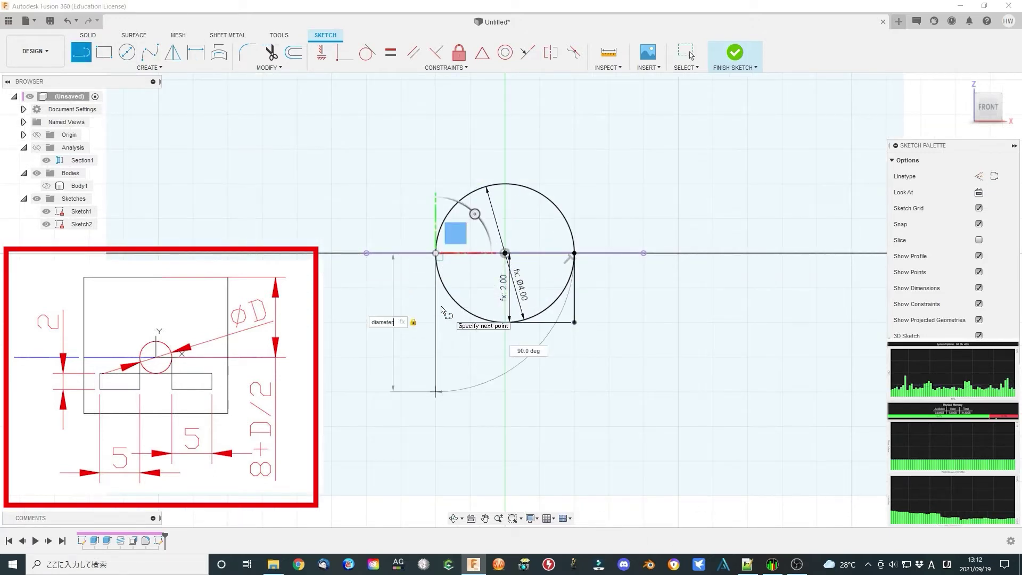
type("/2")
key("Return")
key("Escape")
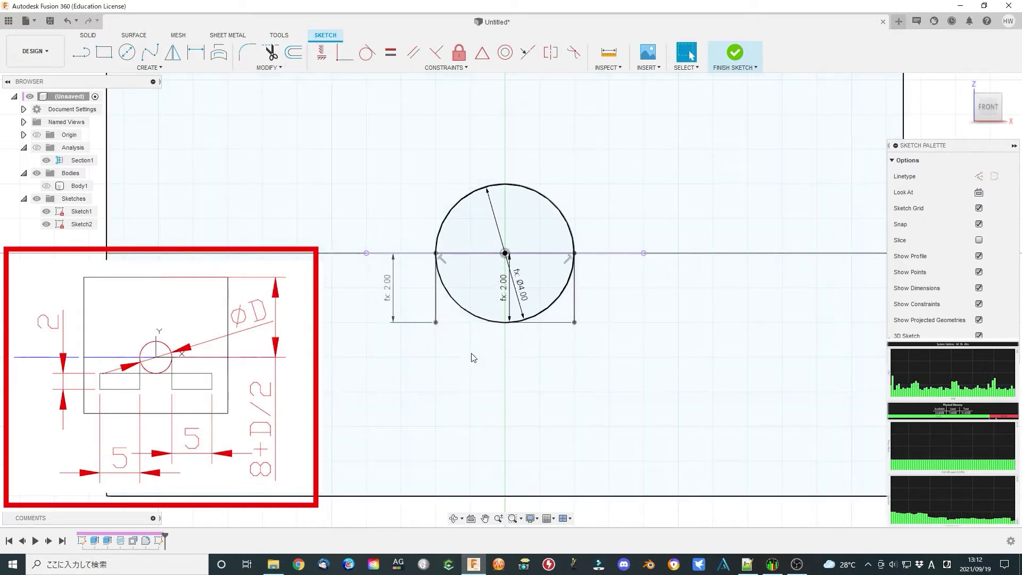
Draw a 5 mm wide, 2 mm high rectangle outward and down from the lower end of the right vertical line
key("r")
left_click(574, 322)
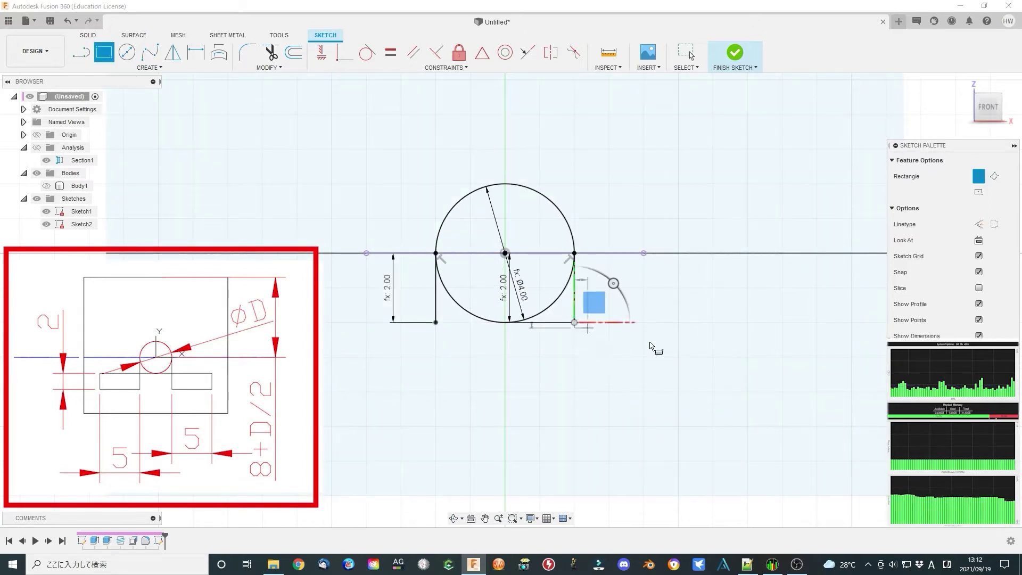
type("5")
key("Tab")
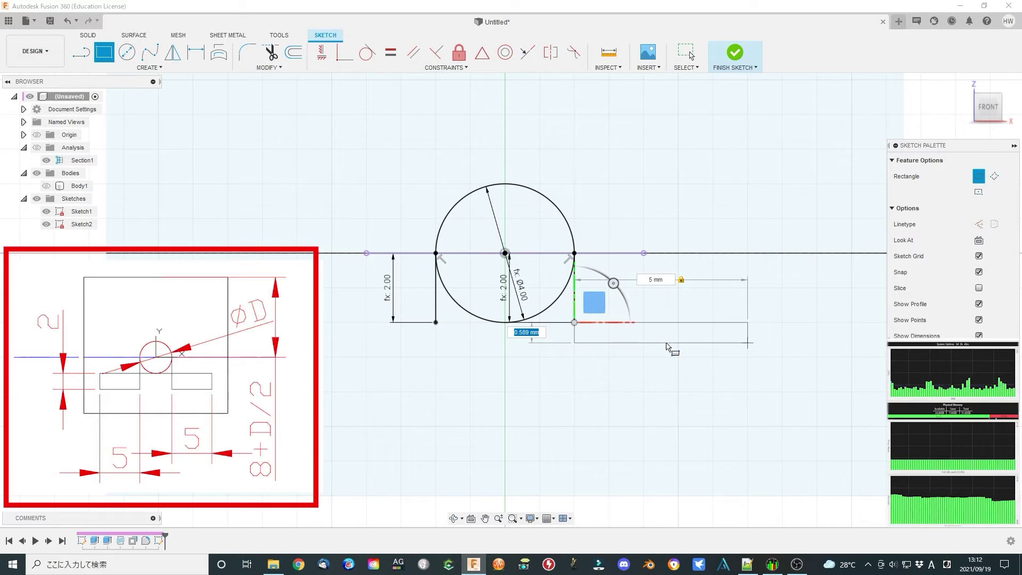
type("2")
key("Return")
Draw a matching 5 mm by 2 mm rectangle outward and down from the lower end of the left vertical line
left_click(435, 322)
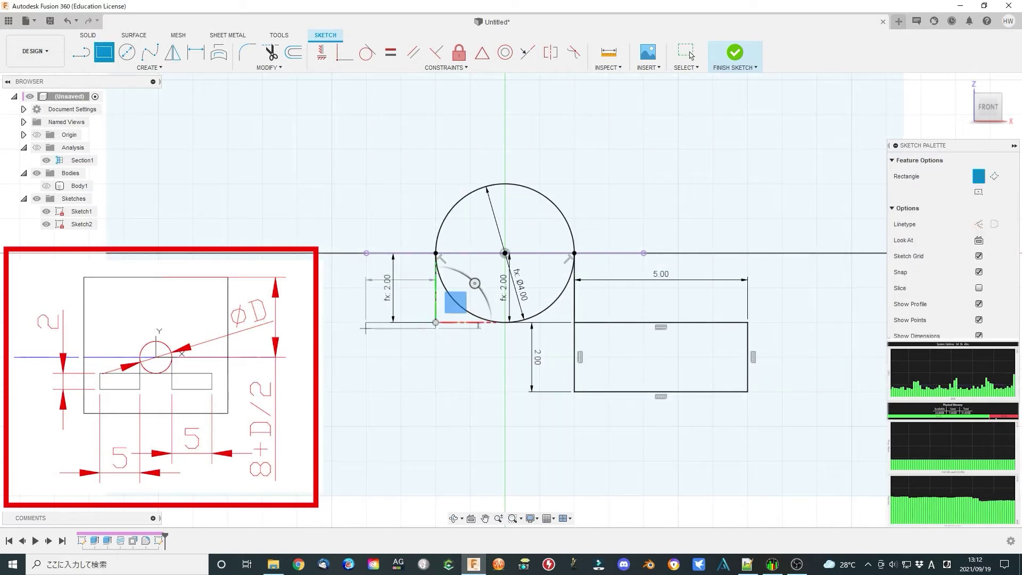
type("5")
key("Tab")
type("2")
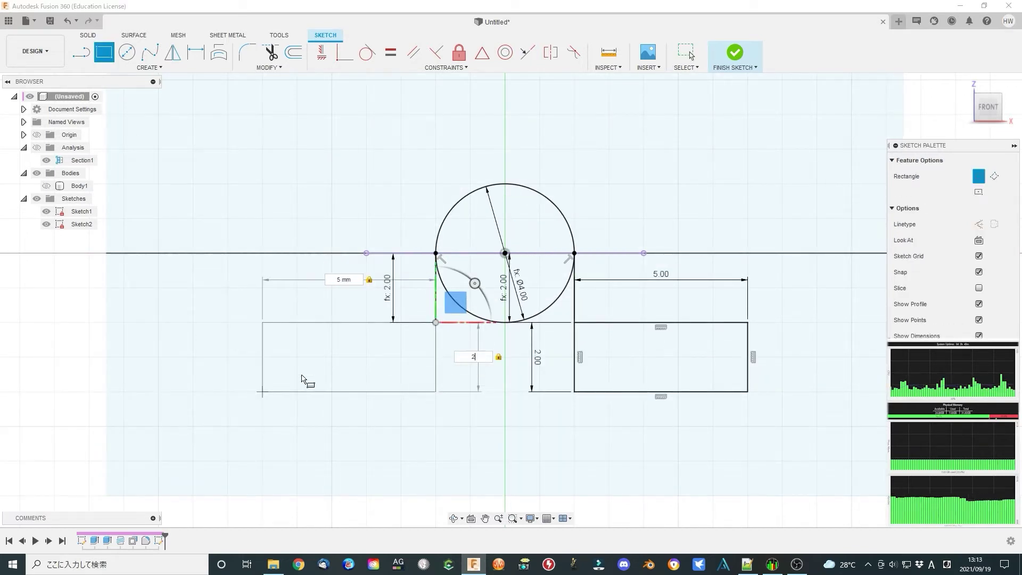
key("Return")
scroll(327, 358, "down", 5)
key("Escape")
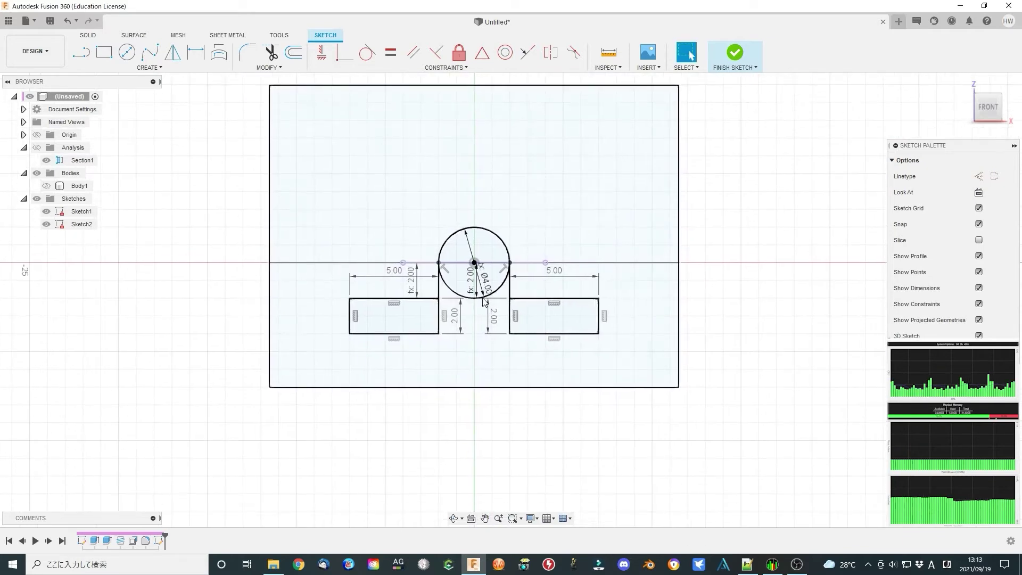
Finish the front-face sketch, then show the body and the sketches with only Sketch1 hidden
left_click(735, 52)
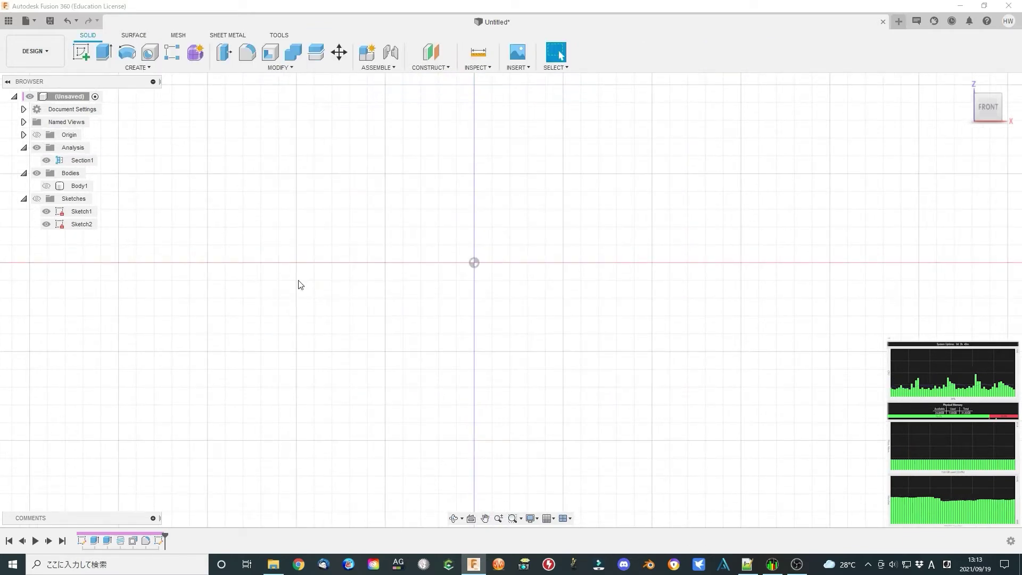
left_click(46, 186)
left_click(36, 199)
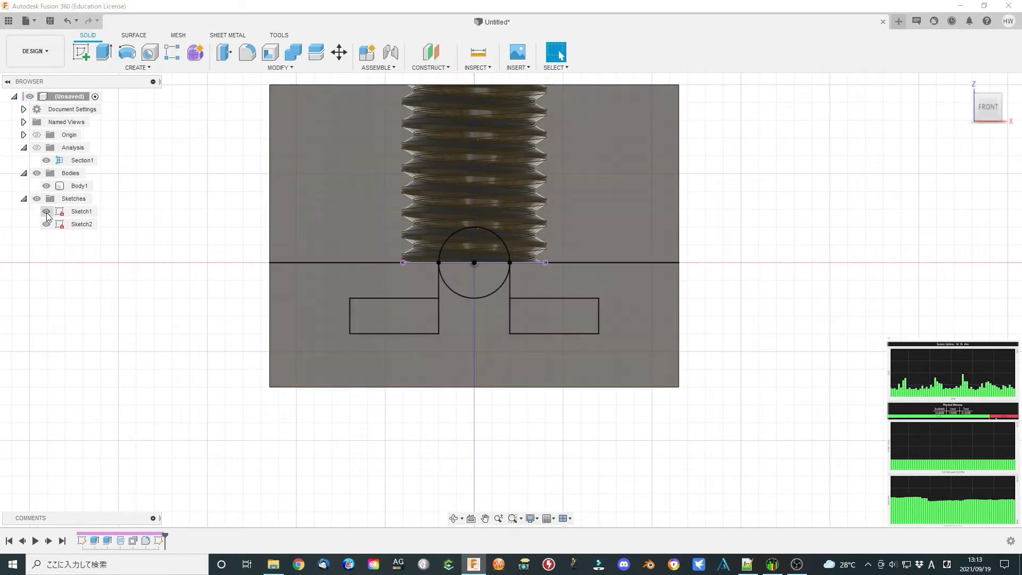
left_click(46, 211)
key("Escape")
middle_click_drag(755, 386, 724, 383, "shift")
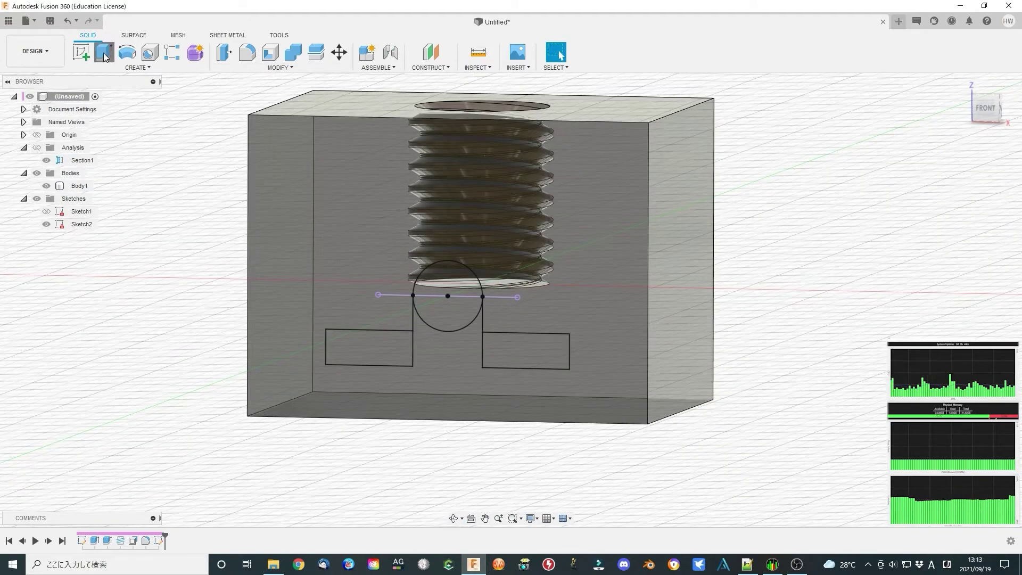
Extrude the circle and both rectangle profiles as a cut through the block by -diameter * 2 - 10 mm
left_click(105, 54)
left_click(400, 357)
left_click(447, 316)
left_click(447, 277)
left_click(515, 349)
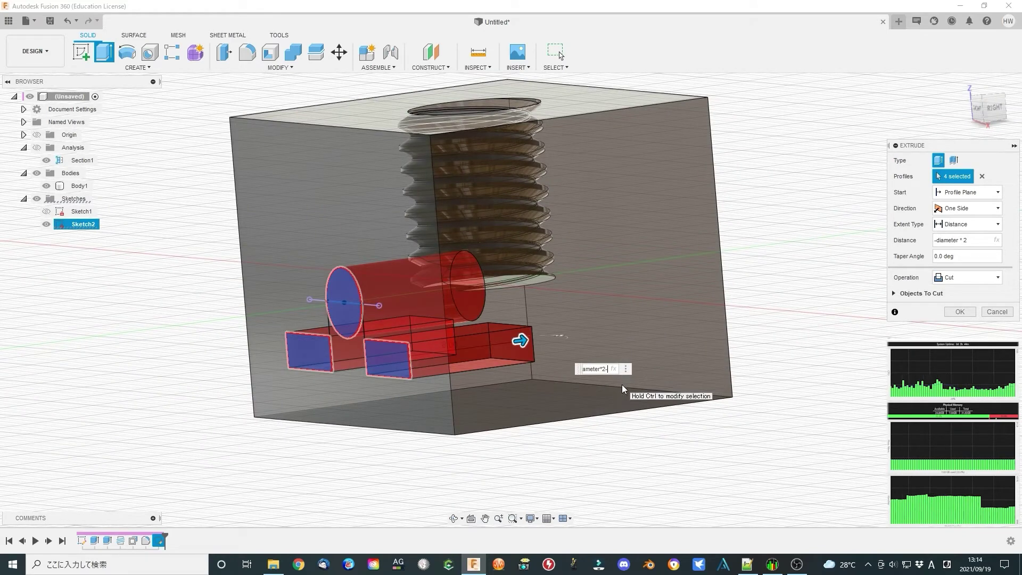
type("10")
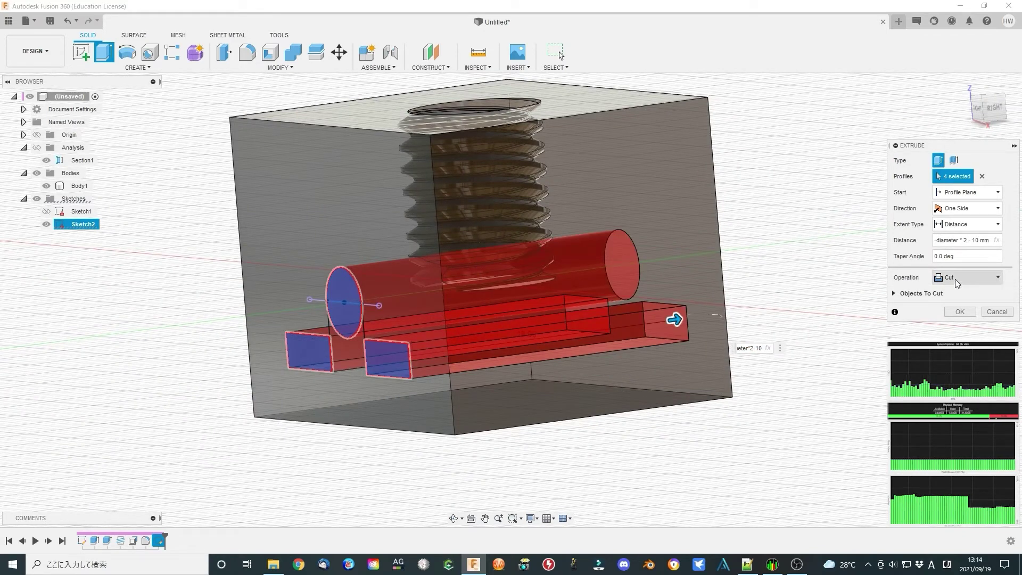
left_click(966, 314)
Start a sketch on the block's right face and hide the body
middle_click_drag(791, 353, 750, 319, "shift")
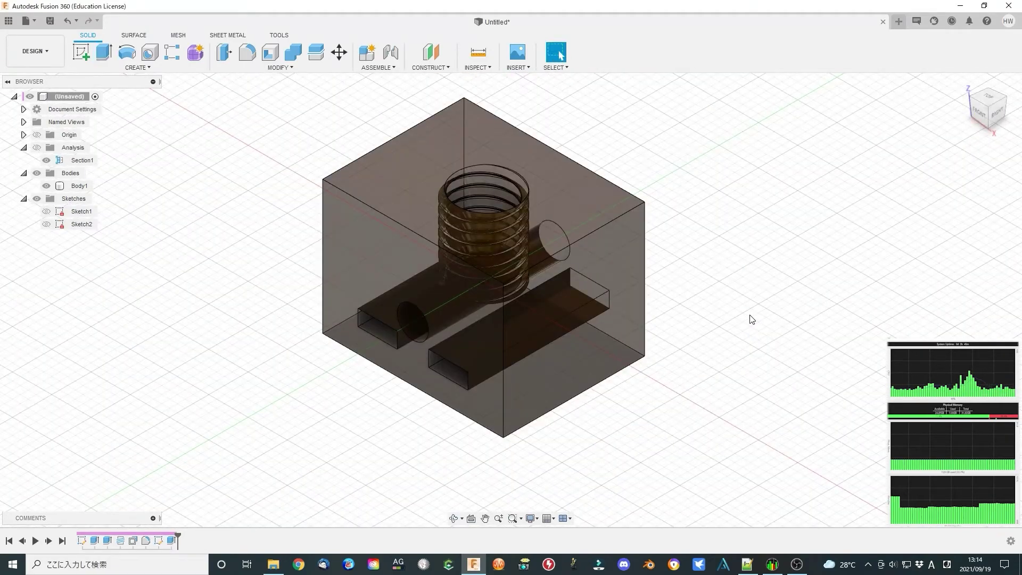
left_click(599, 298)
left_click(997, 113)
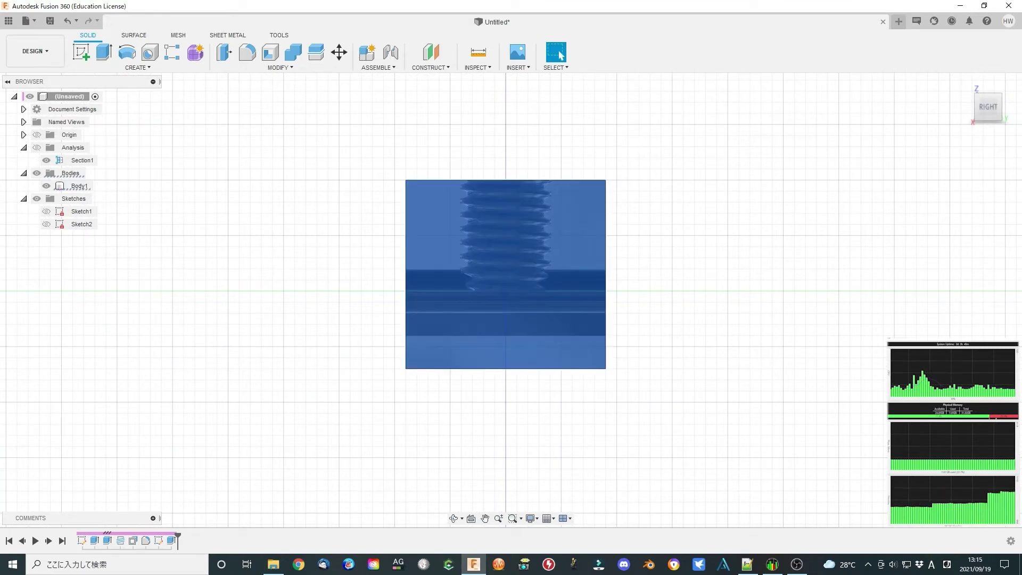
right_click(528, 277)
left_click(519, 321)
left_click(47, 186)
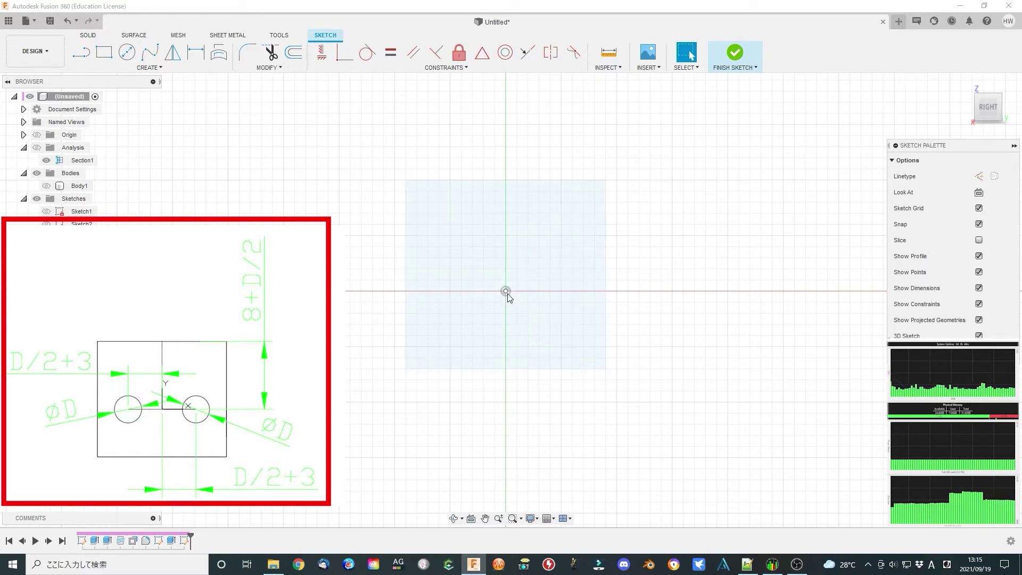
Draw a horizontal line from the sketch origin toward the right with a length of diameter/2+3
key("l")
scroll(526, 312, "down", 1)
scroll(527, 311, "up", 2)
left_click(479, 269)
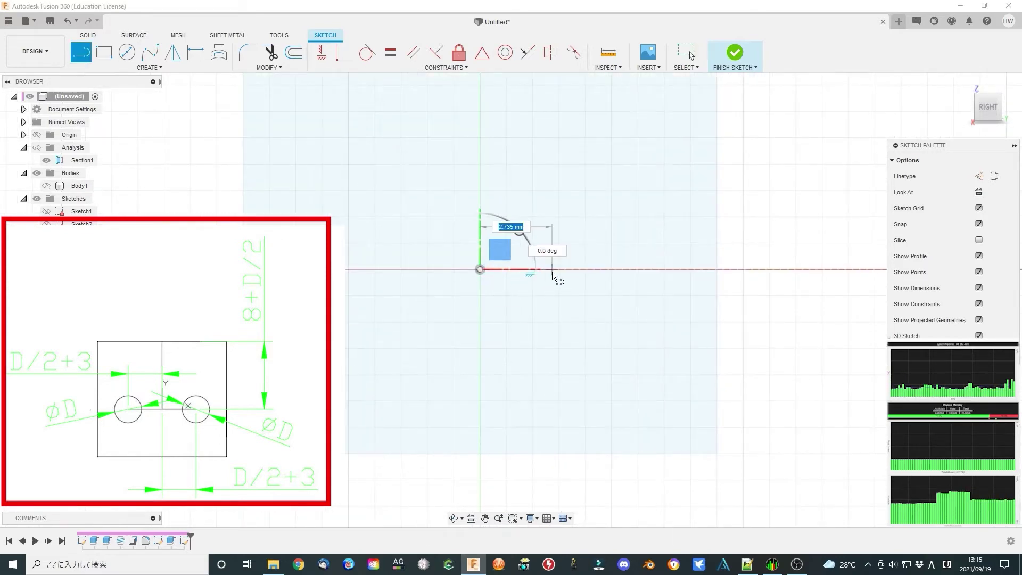
type("d")
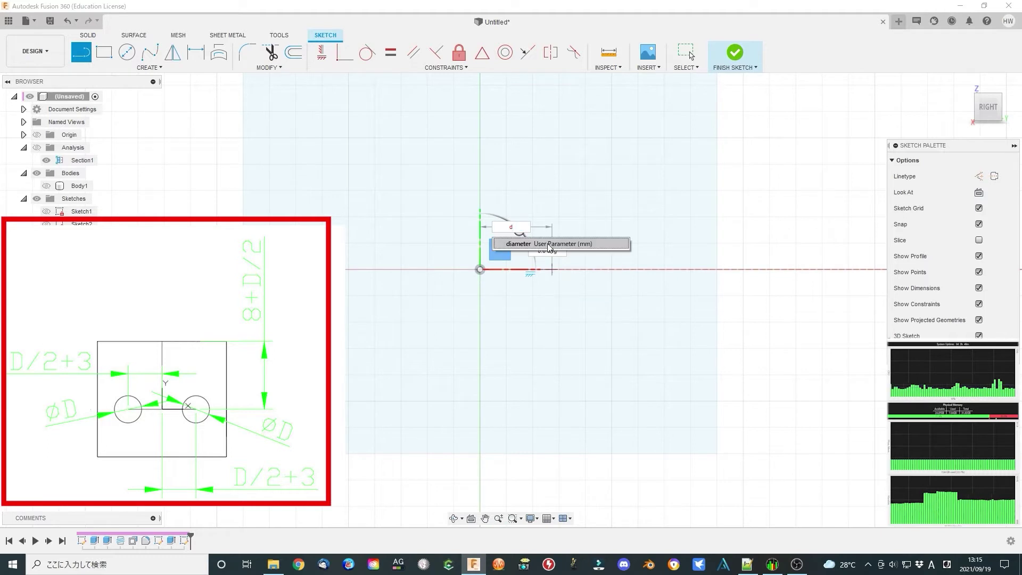
left_click(549, 245)
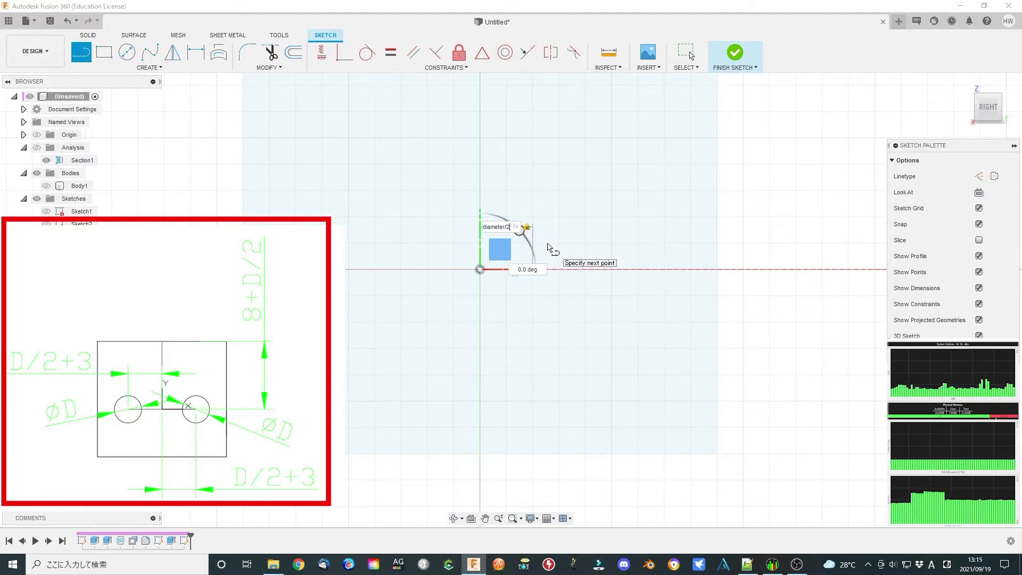
type("/2+3")
key("Return")
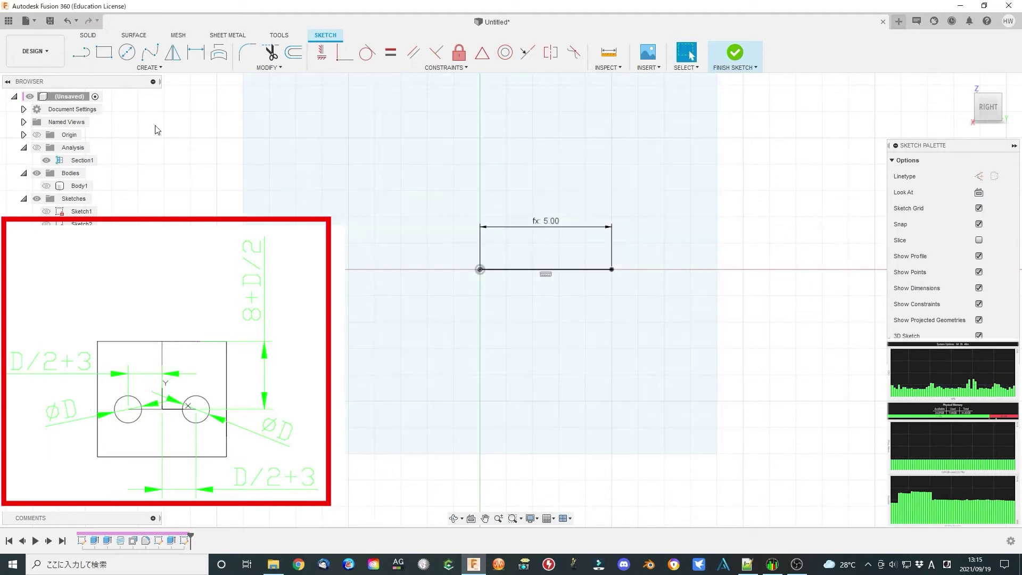
Draw a second horizontal line from the sketch origin toward the left with a length of diameter/2+3
left_click(81, 52)
left_click(480, 270)
type("diameter")
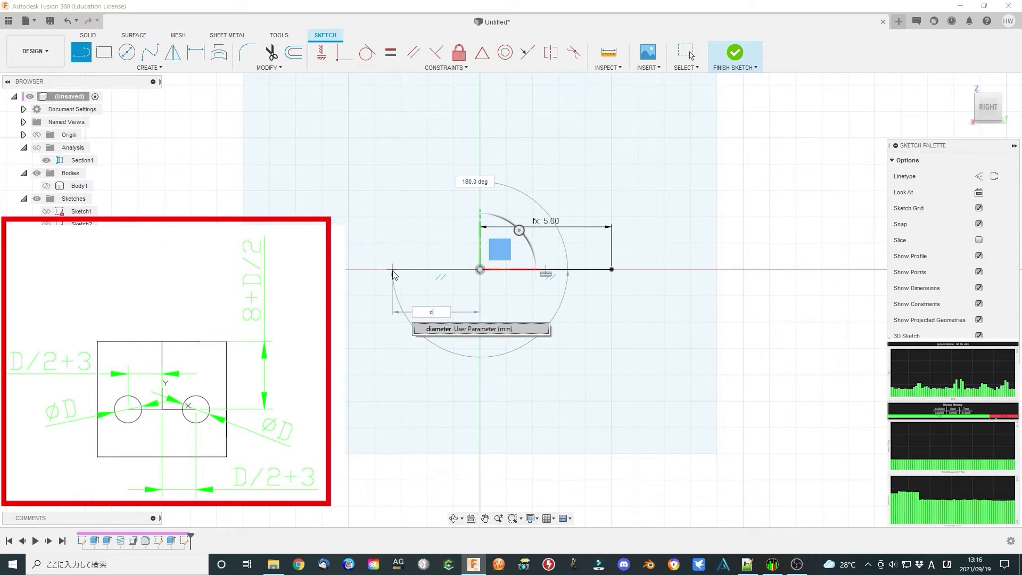
left_click(451, 328)
type("/2+")
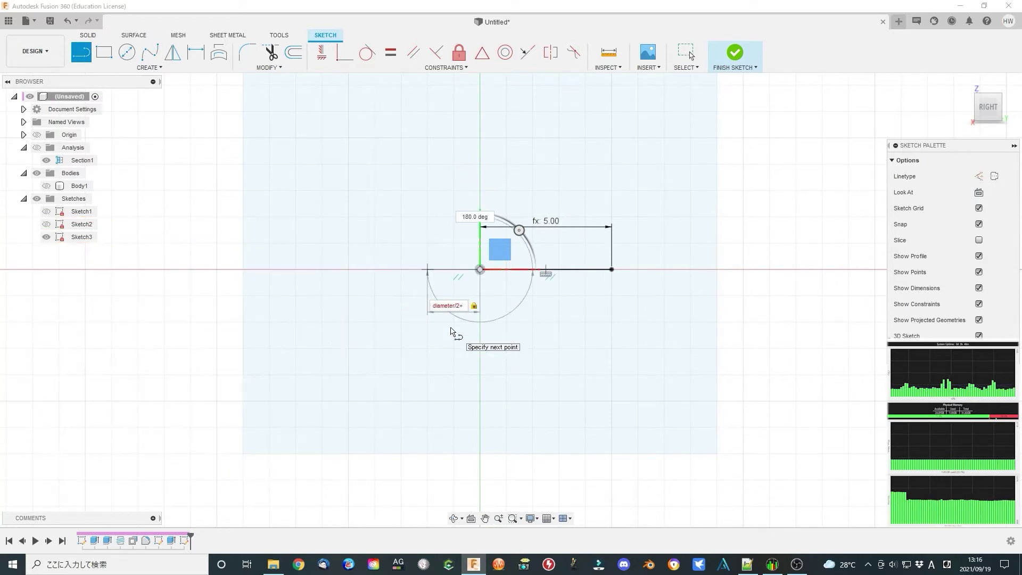
type("3")
key("Return")
key("Escape")
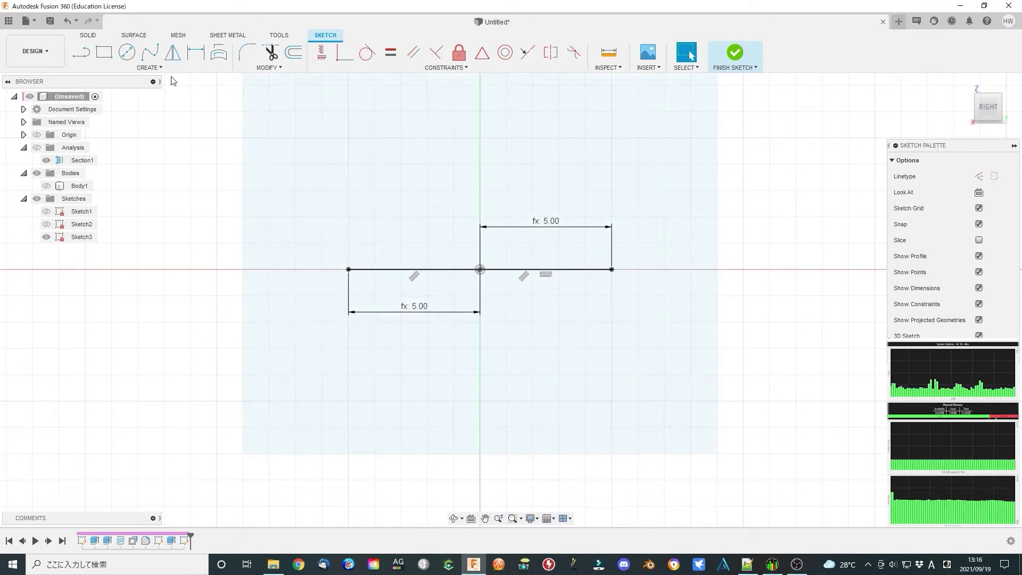
Draw a circle with the parameter diameter as its diameter, centred on each outer end of the two lines
key("c")
left_click(349, 269)
type("diameter")
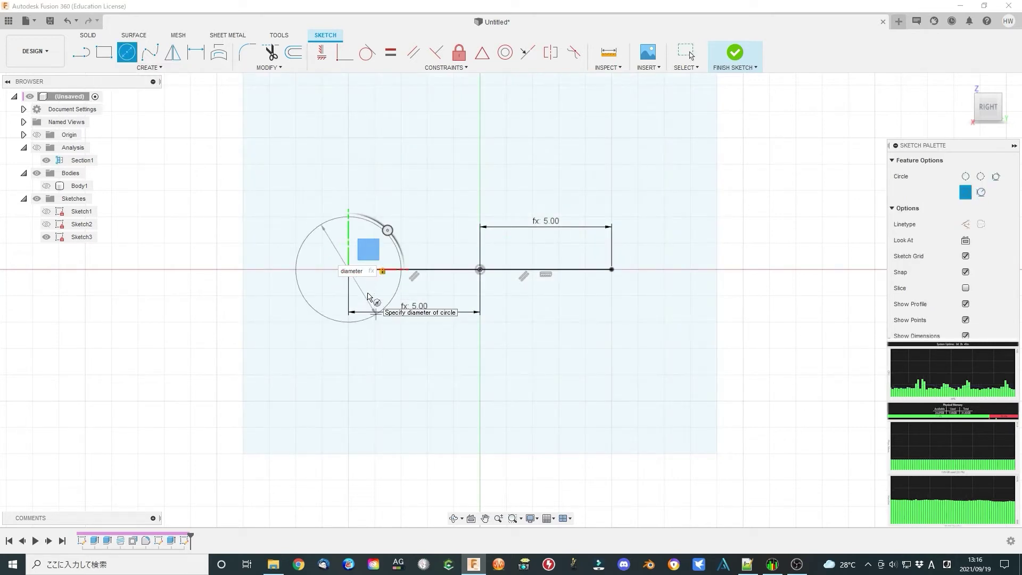
key("Return")
left_click(611, 269)
type("diameter")
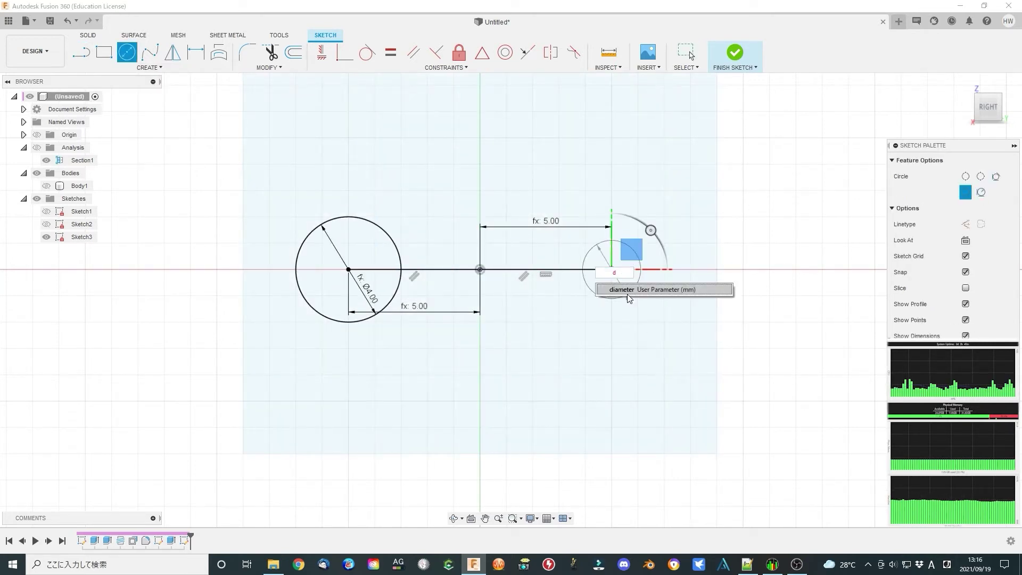
scroll(632, 360, "down", 3)
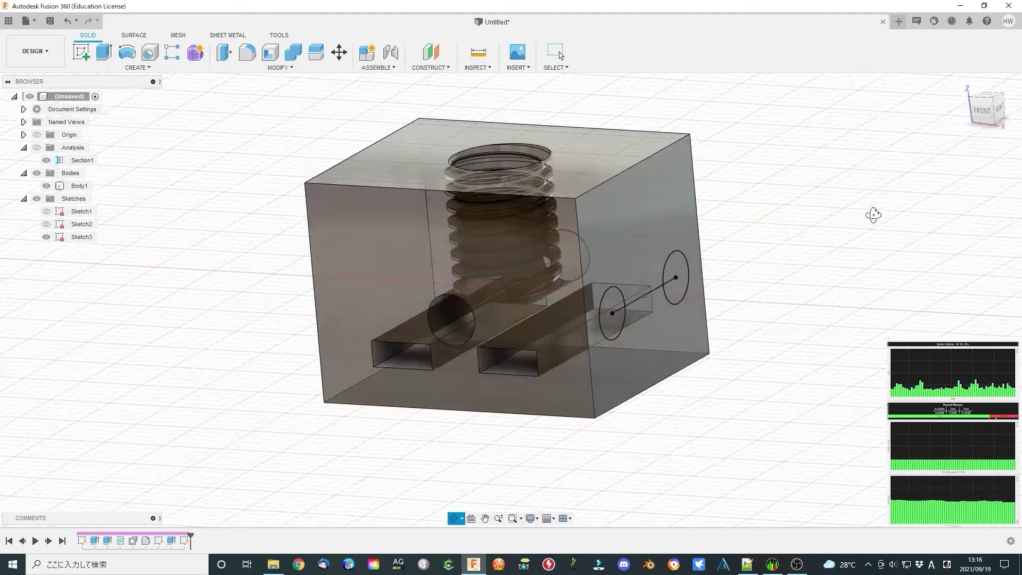
Finish the right-face sketch, then start a sketch on the block's left face with the body hidden
middle_click_drag(874, 214, 905, 181, "shift")
left_click(982, 102)
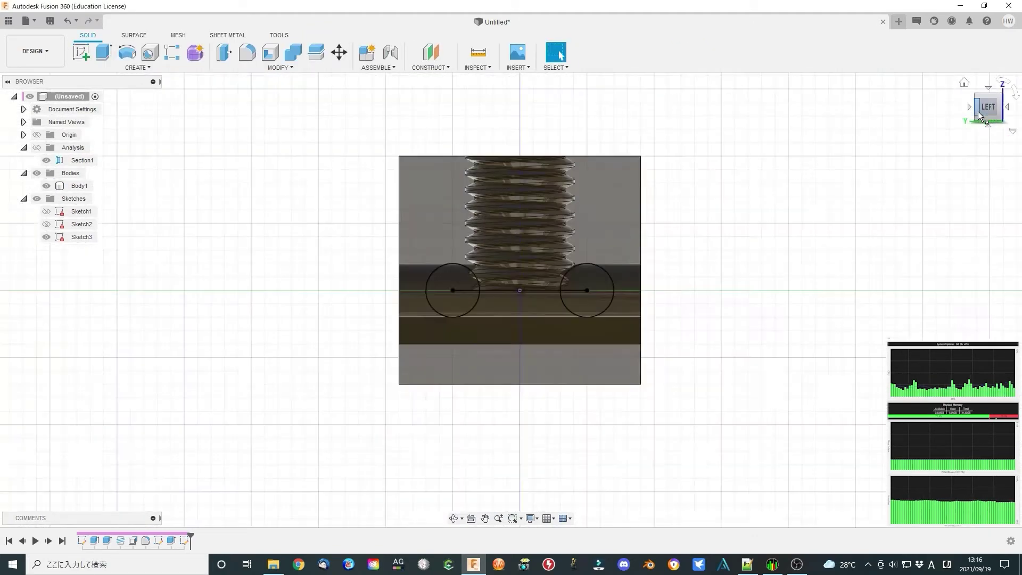
right_click(445, 223)
left_click(442, 279)
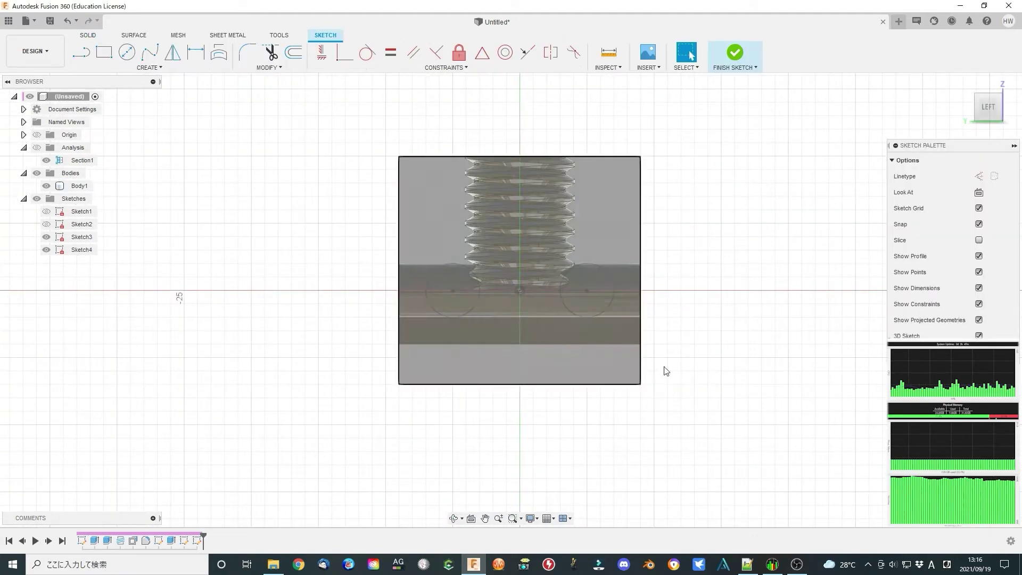
left_click(46, 186)
Draw two circles of size diameter in the left-face sketch, centred on the centres of the Sketch3 circles
key("c")
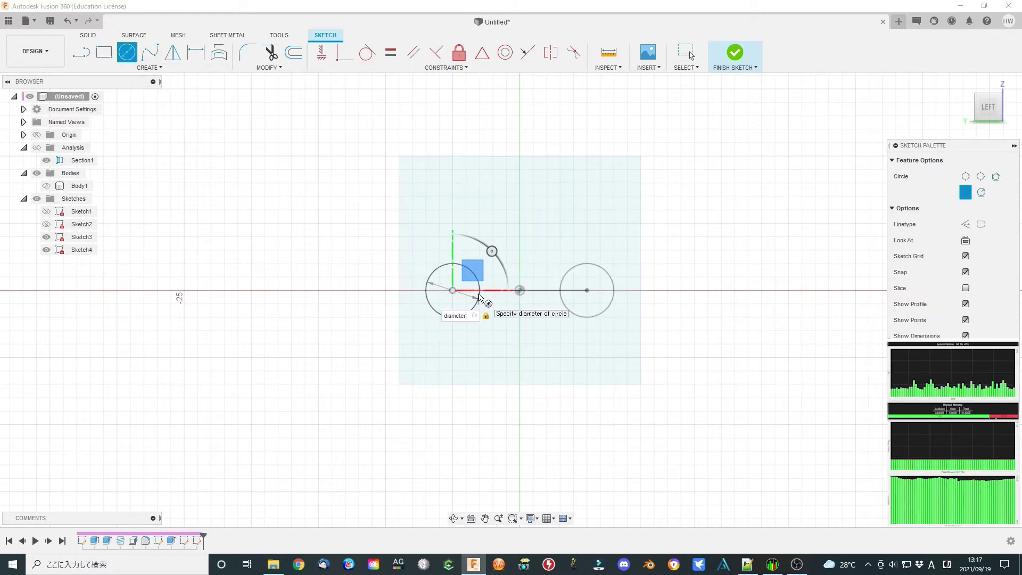
key("Return")
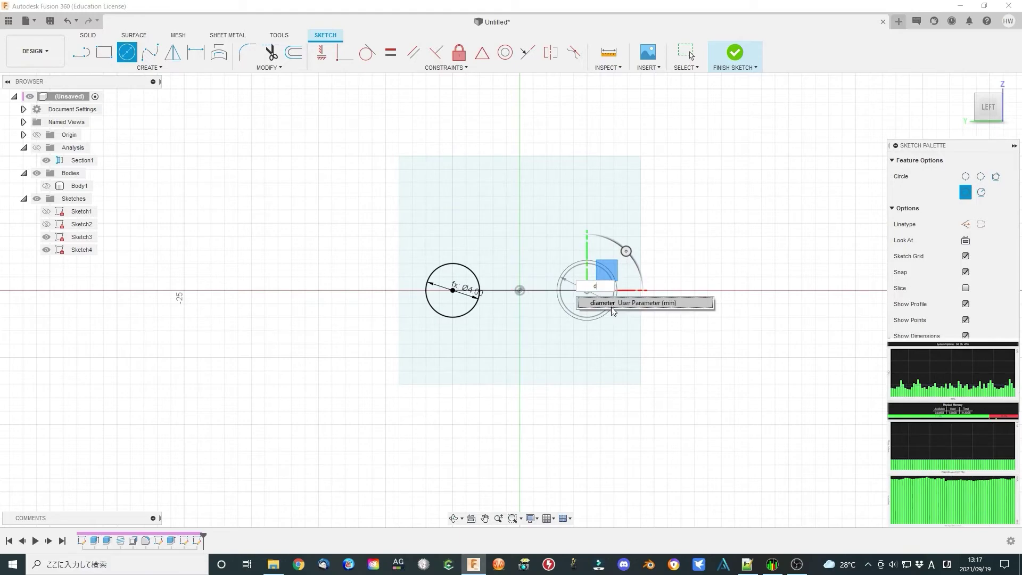
key("Return")
key("Escape")
Loft one Sketch3 circle to the diagonally opposite Sketch4 circle as a new body, then show both sketches again
right_click_drag(676, 326, 701, 384)
scroll(691, 384, "down", 1)
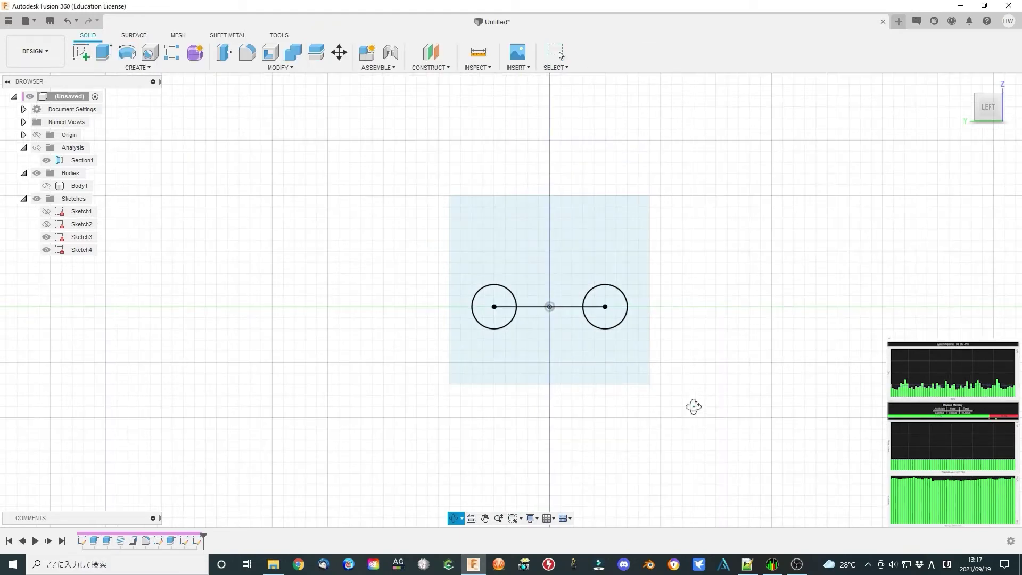
middle_click_drag(693, 406, 771, 424, "shift")
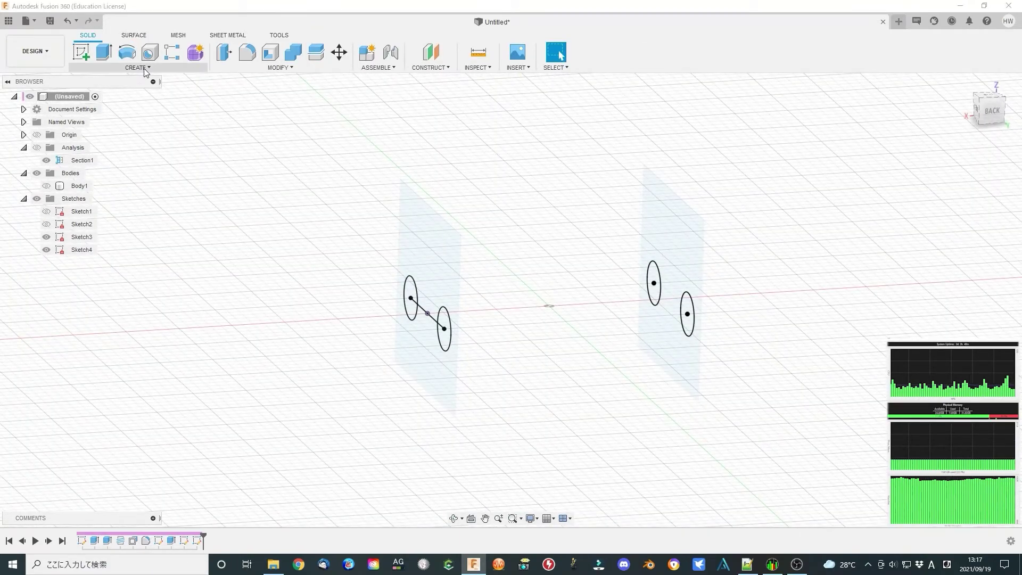
left_click(146, 72)
left_click(49, 163)
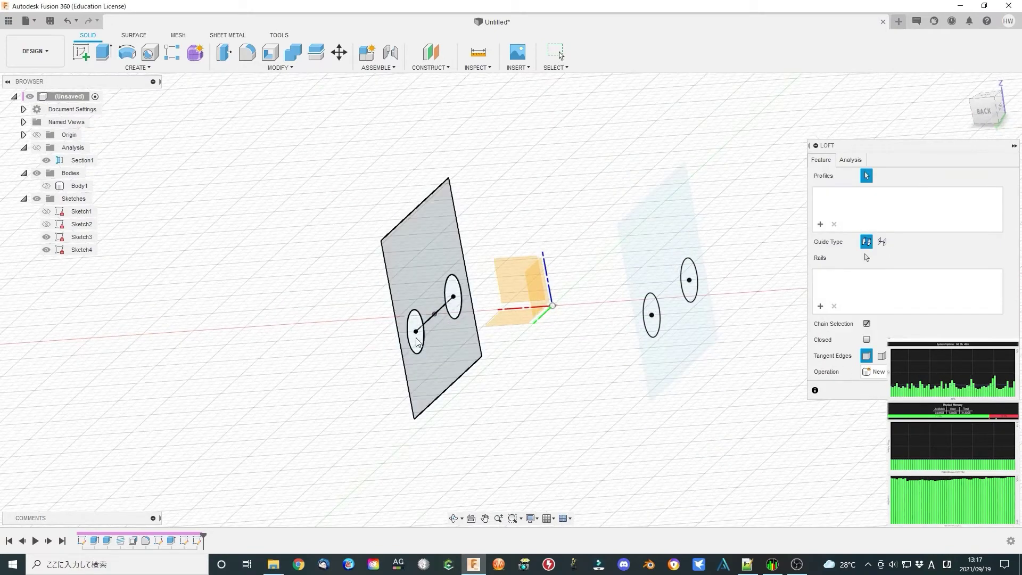
left_click(447, 330)
left_click(654, 291)
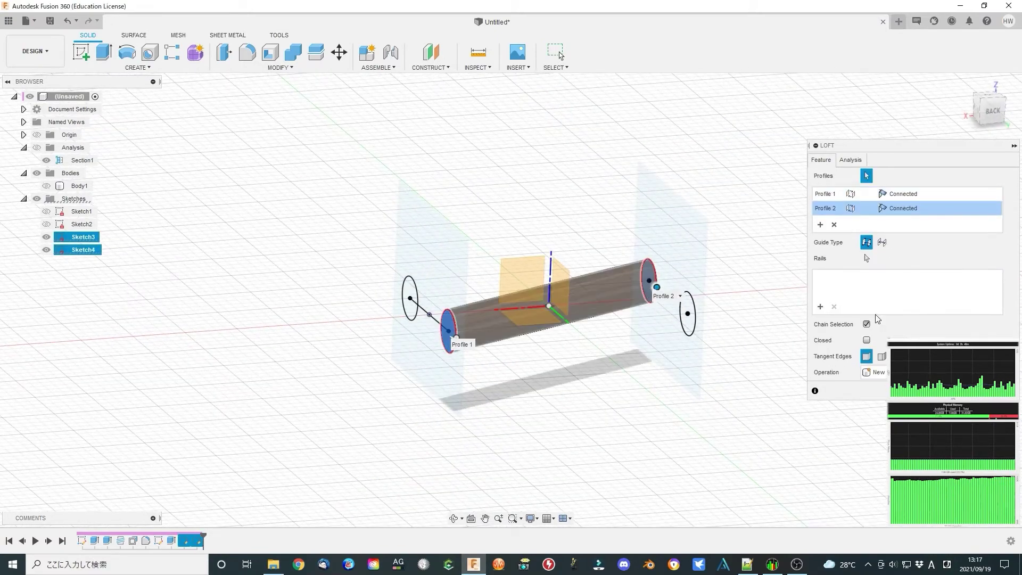
key("Return")
left_click(46, 263)
left_click(47, 249)
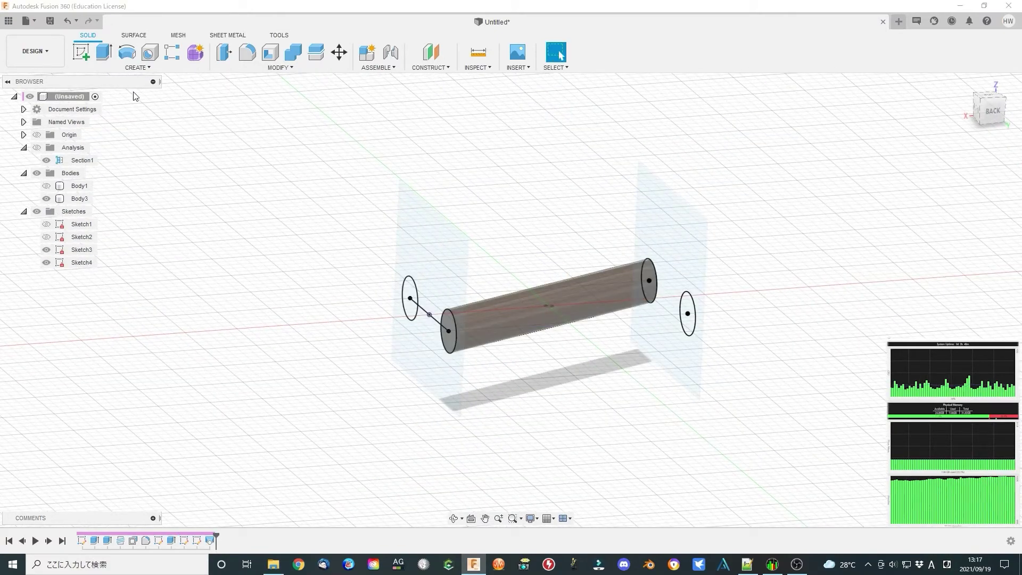
Loft the remaining Sketch3 circle to the remaining Sketch4 circle, joining it with the first lofted cylinder
left_click(137, 68)
left_click(87, 162)
middle_click_drag(549, 411, 503, 390, "shift")
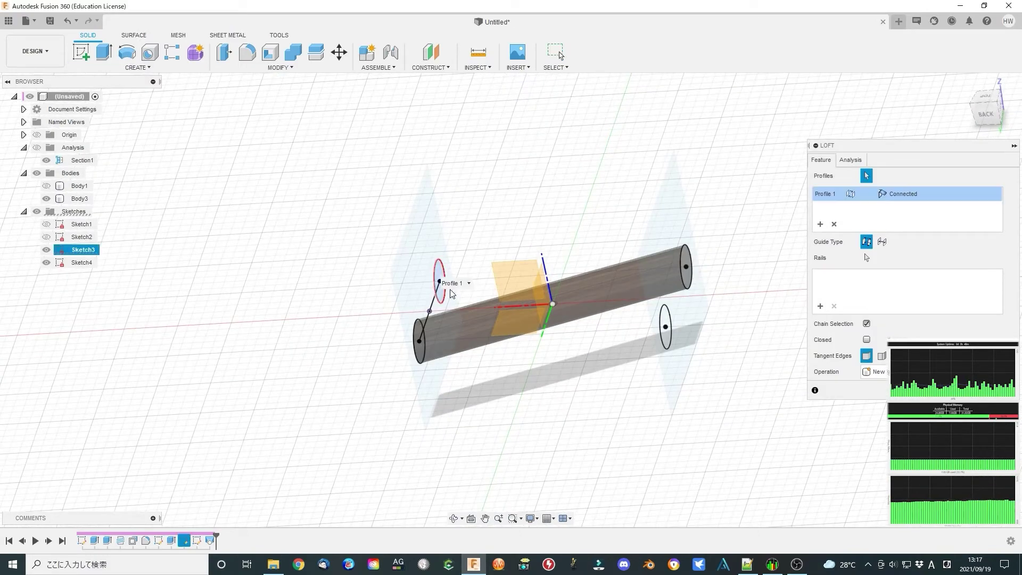
middle_click_drag(450, 293, 598, 420, "shift")
left_click(685, 336)
left_click(879, 386)
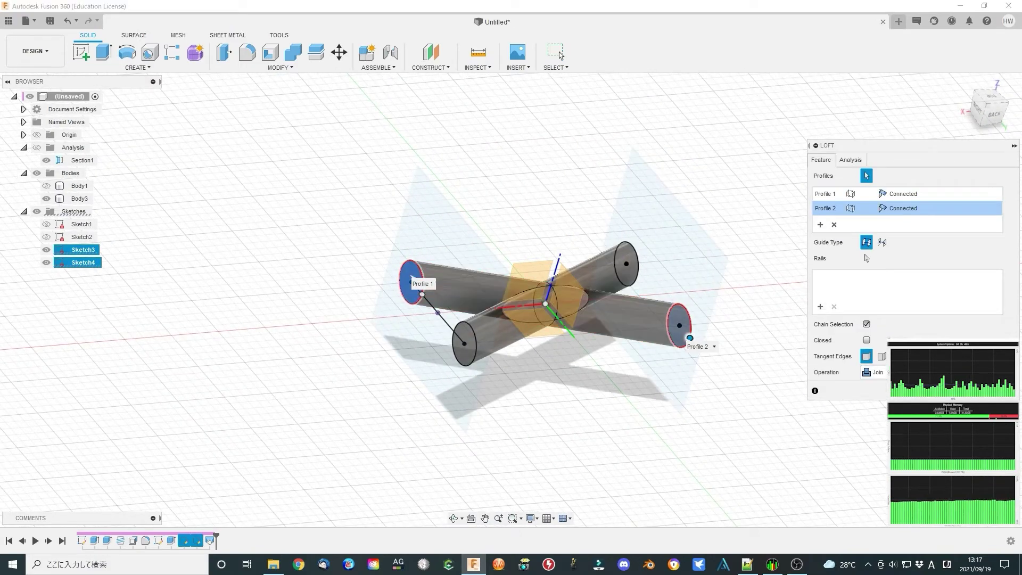
key("Return")
Show the block Body1 and cut the crossed cylinders Body3 out of it with Combine
left_click(47, 186)
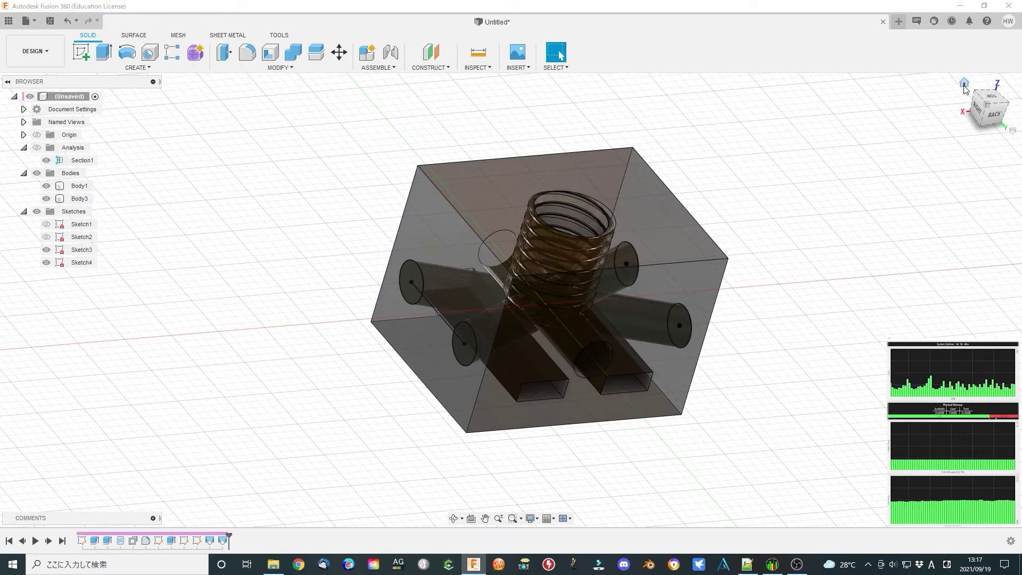
left_click(964, 85)
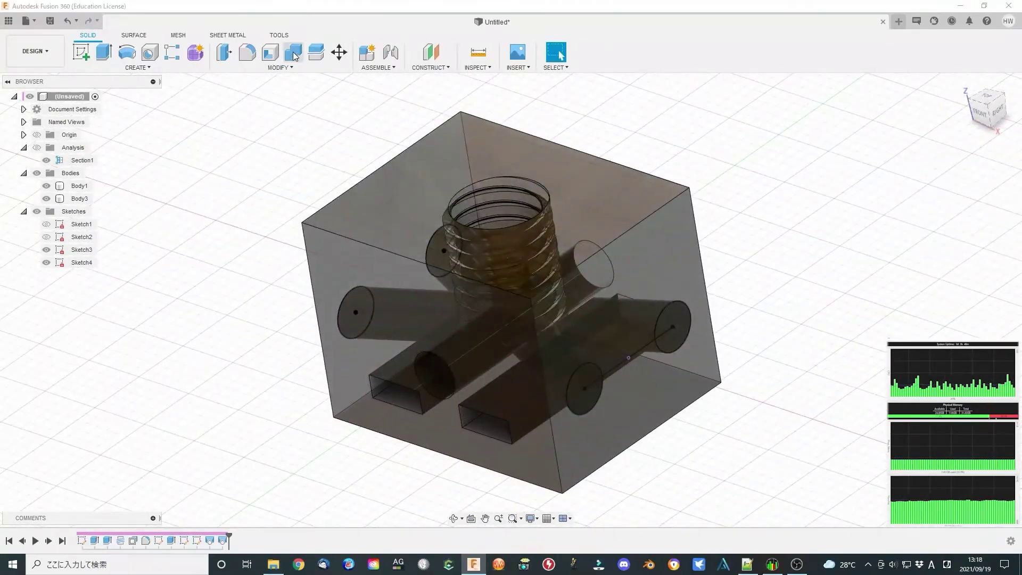
left_click(294, 54)
left_click(79, 186)
left_click(79, 199)
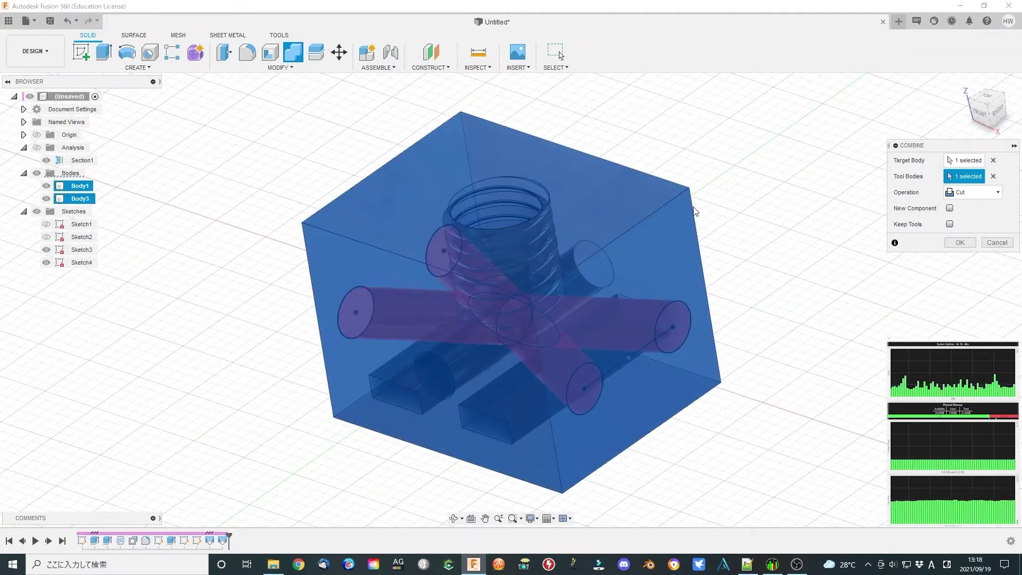
key("Return")
middle_click_drag(714, 358, 785, 362, "shift")
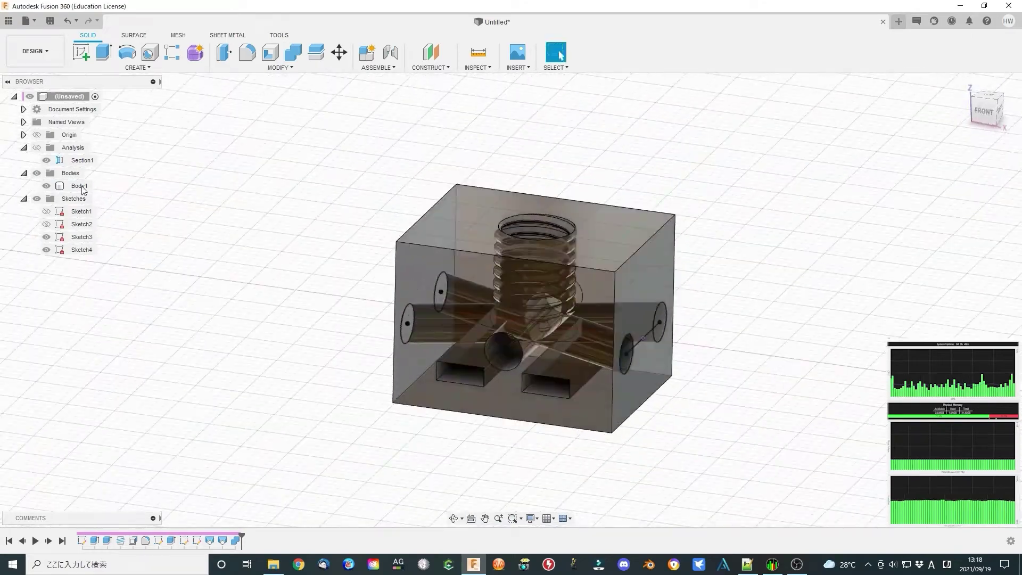
left_click(82, 186)
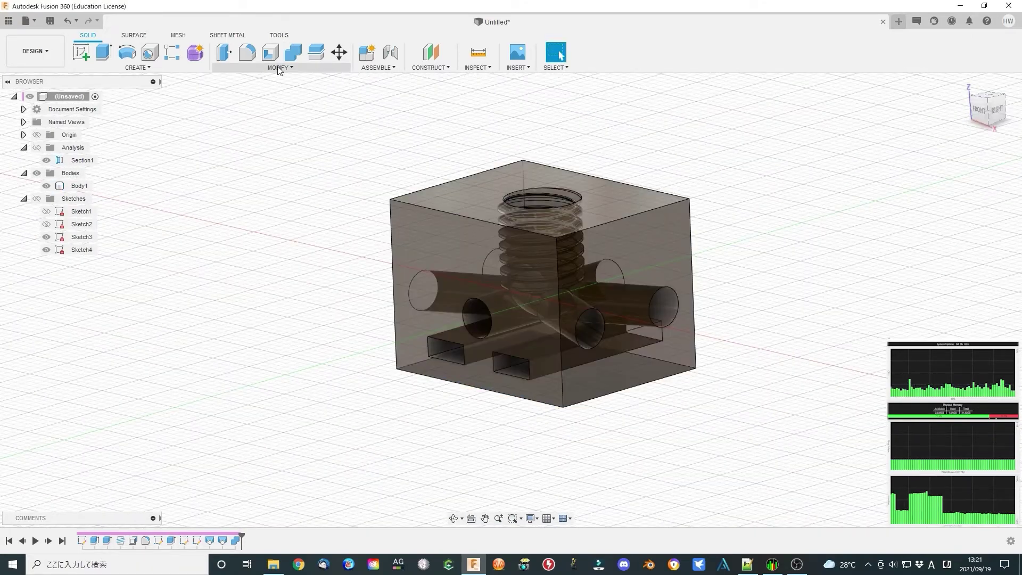
Set the user parameter diameter to 10 mm and look over the updated block
left_click(280, 68)
left_click(250, 319)
double_click(826, 218)
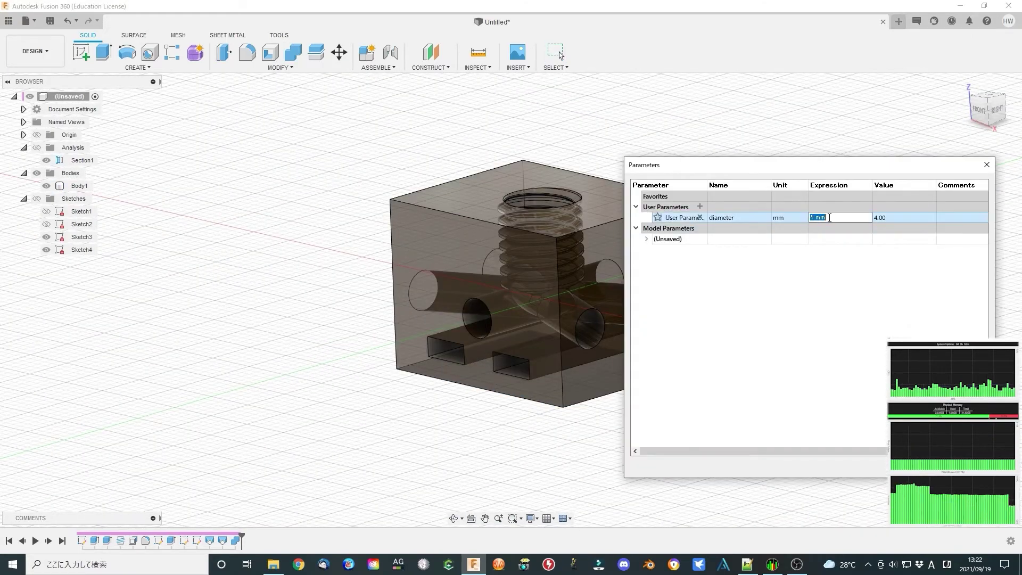
key("Return")
middle_click_drag(552, 293, 411, 293)
scroll(499, 296, "down", 3)
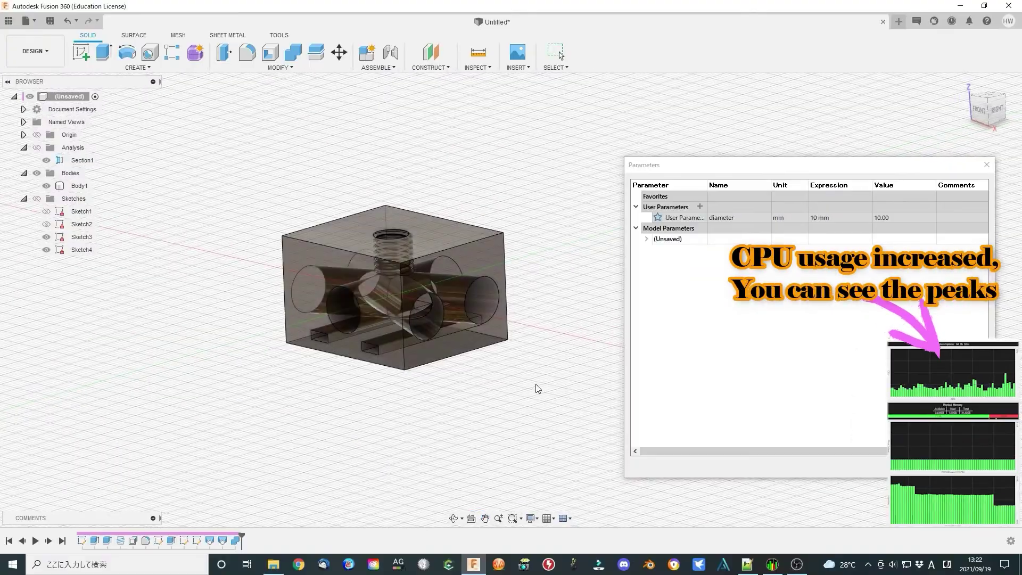
mouse_move(531, 385)
middle_mouse_down("shift")
mouse_move(574, 370)
mouse_move(554, 393)
mouse_move(532, 384)
middle_mouse_up("shift")
Set the user parameter diameter to 20 mm
left_click(828, 218)
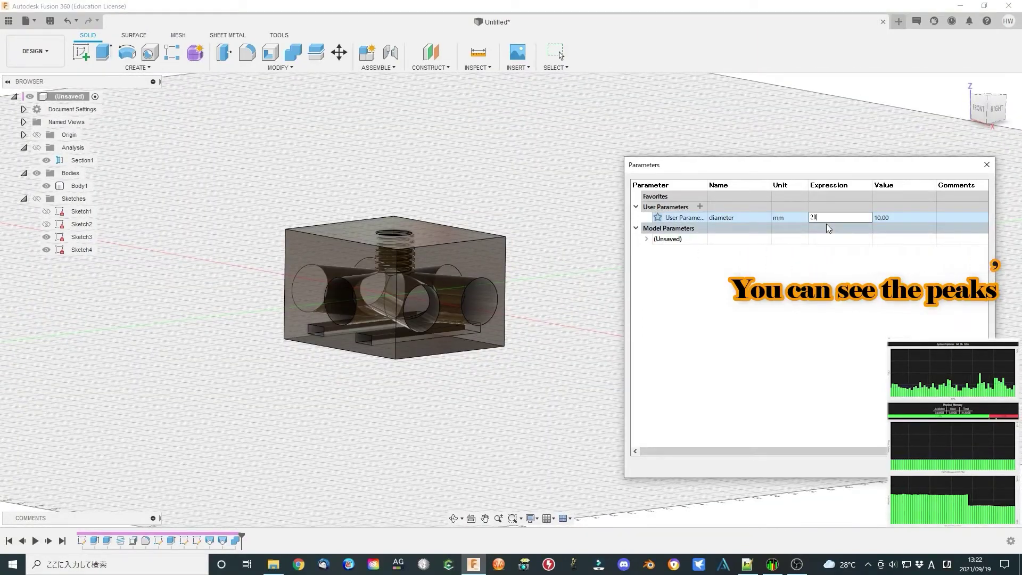
key("Return")
mouse_move(557, 417)
middle_mouse_down("shift")
mouse_move(551, 429)
mouse_move(569, 424)
middle_mouse_up("shift")
In a new sketch seen from the top, draw a circle of 8 mm diameter centred on the threaded hole
left_click(987, 111)
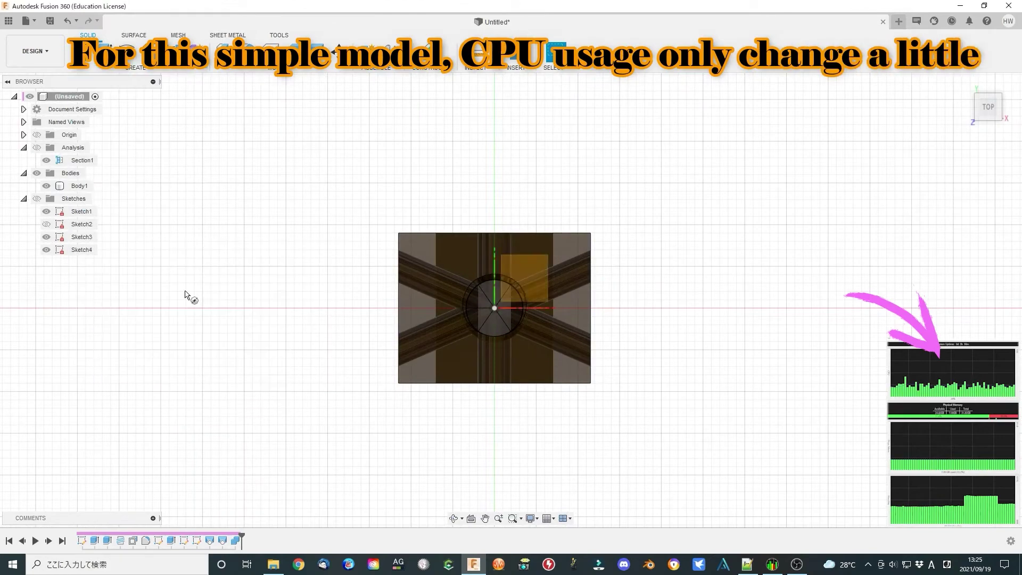
left_click(495, 307)
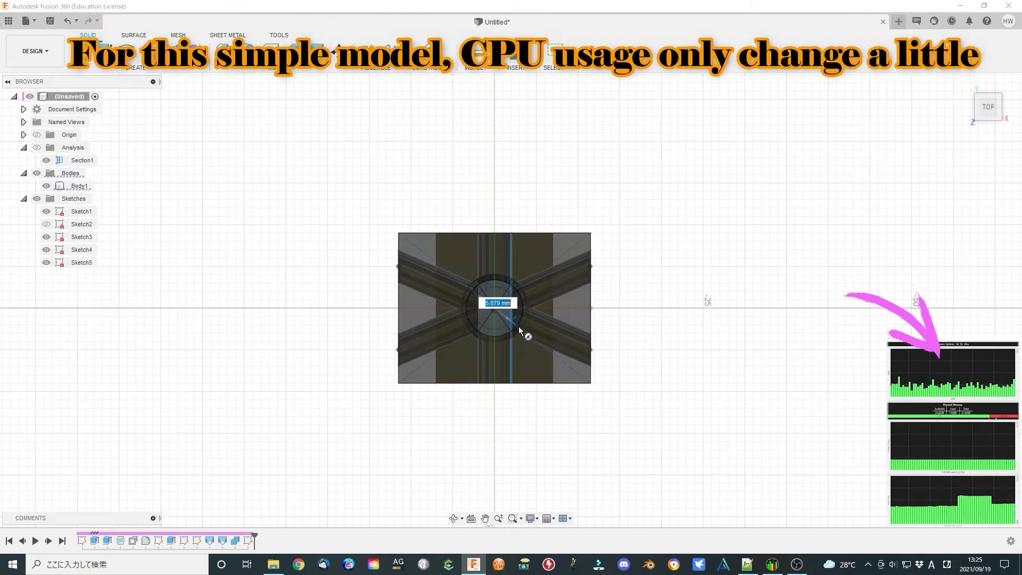
type("8")
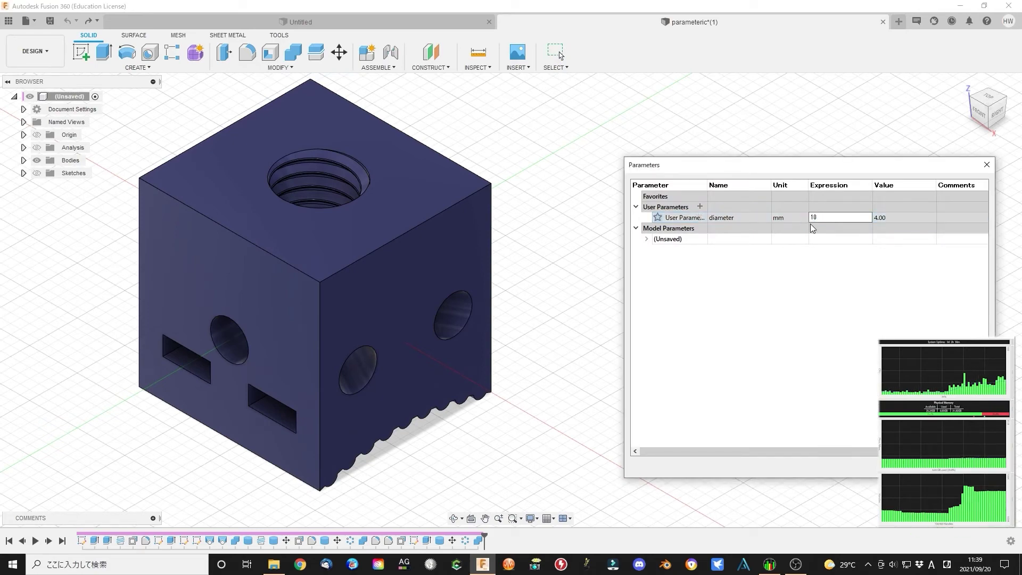
Set diameter to 10 mm in the parameteric design, view the block's underside and expand its list of bodies
key("Return")
middle_click_drag(557, 440, 85, 237, "shift")
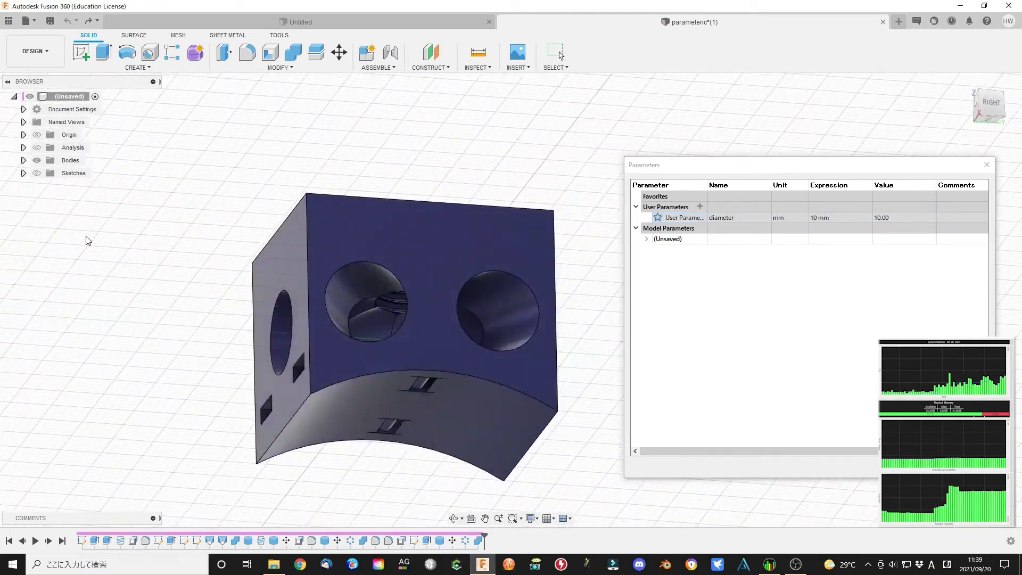
left_click(23, 160)
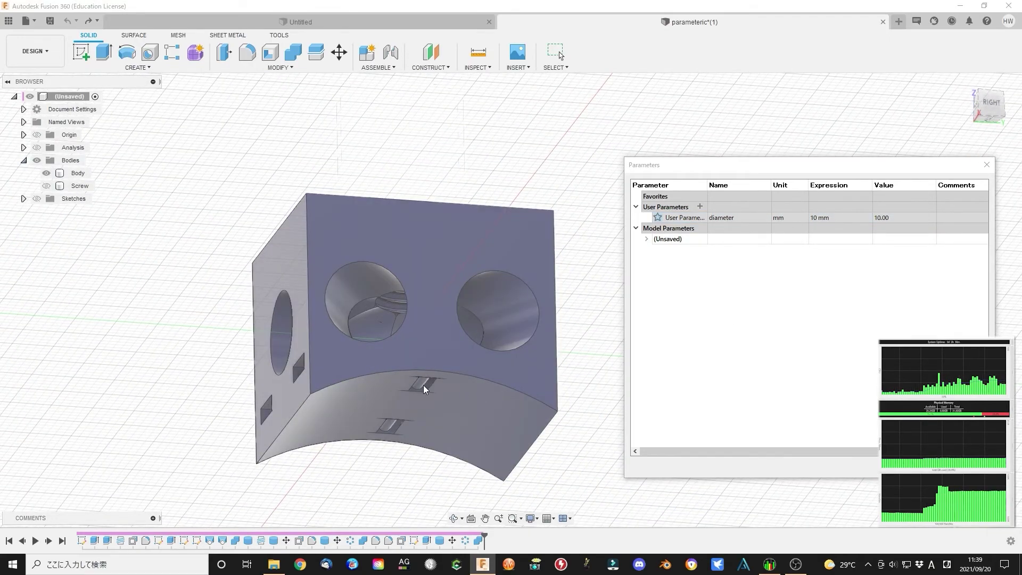
Set diameter to 20 mm in the parameteric design and orbit around the block
double_click(832, 218)
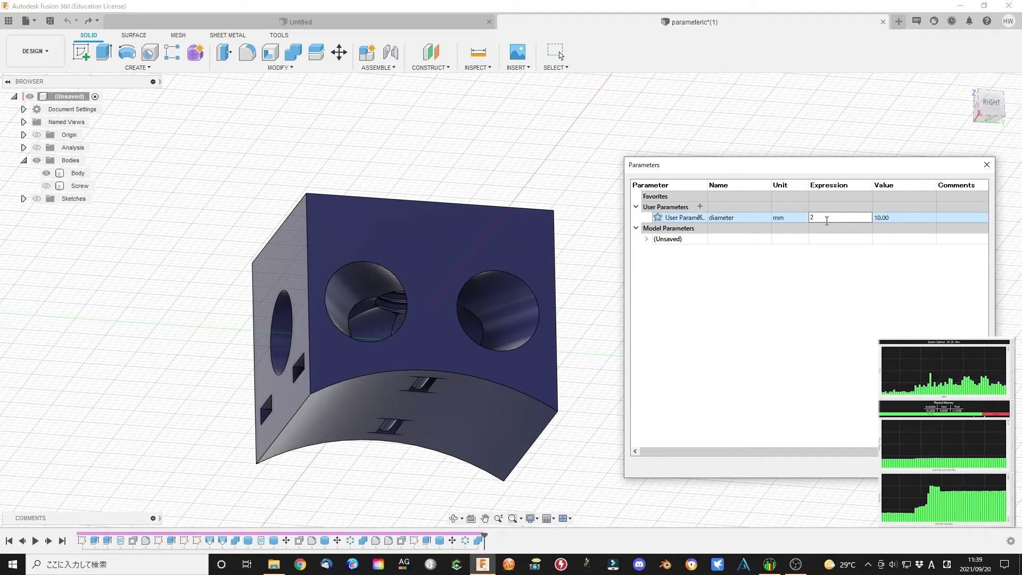
key("Return")
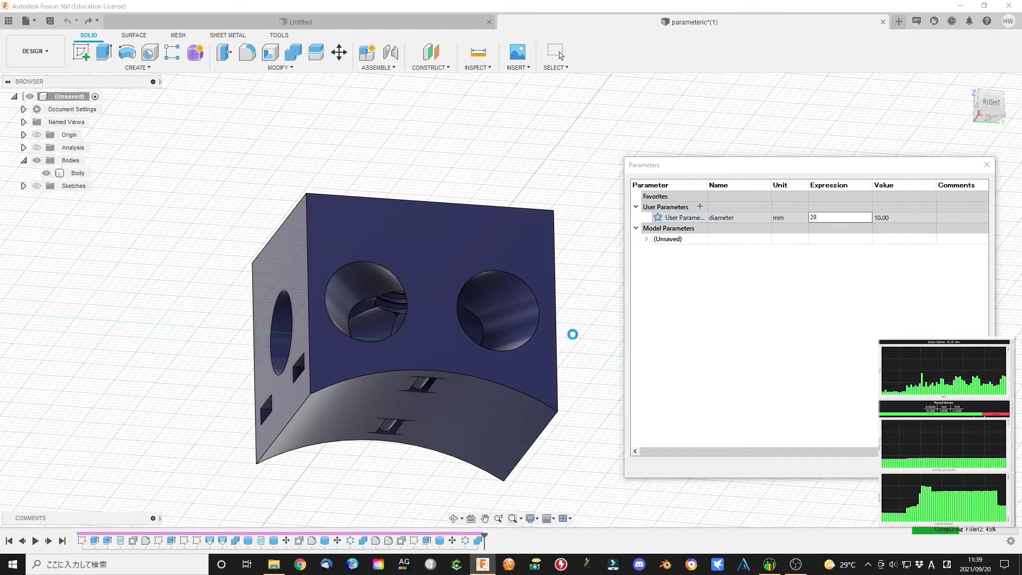
middle_click_drag(609, 349, 555, 338, "shift")
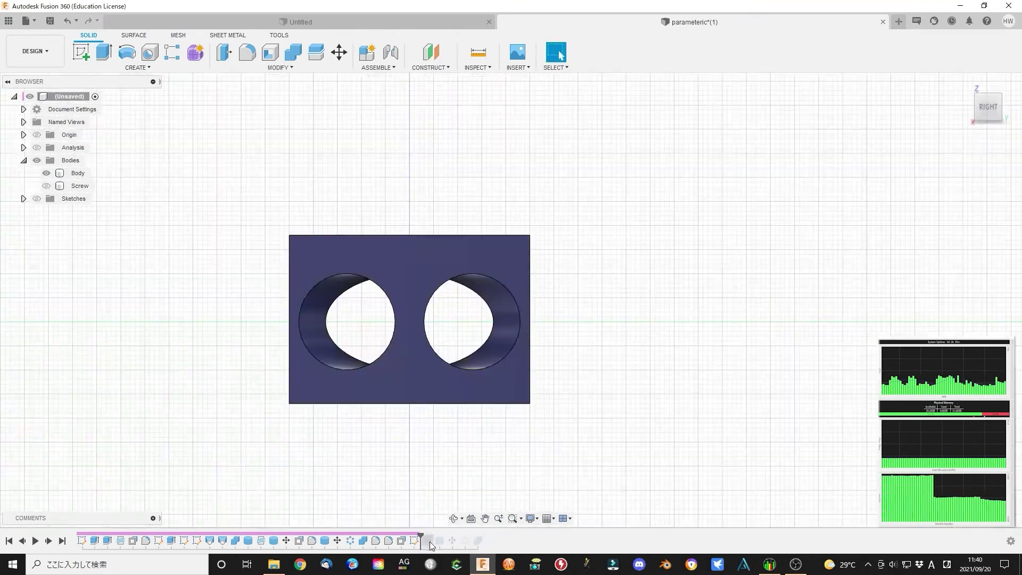
Roll the design history back to just after Sketch9 and show the sketches over the block
left_click_drag(428, 533, 421, 535)
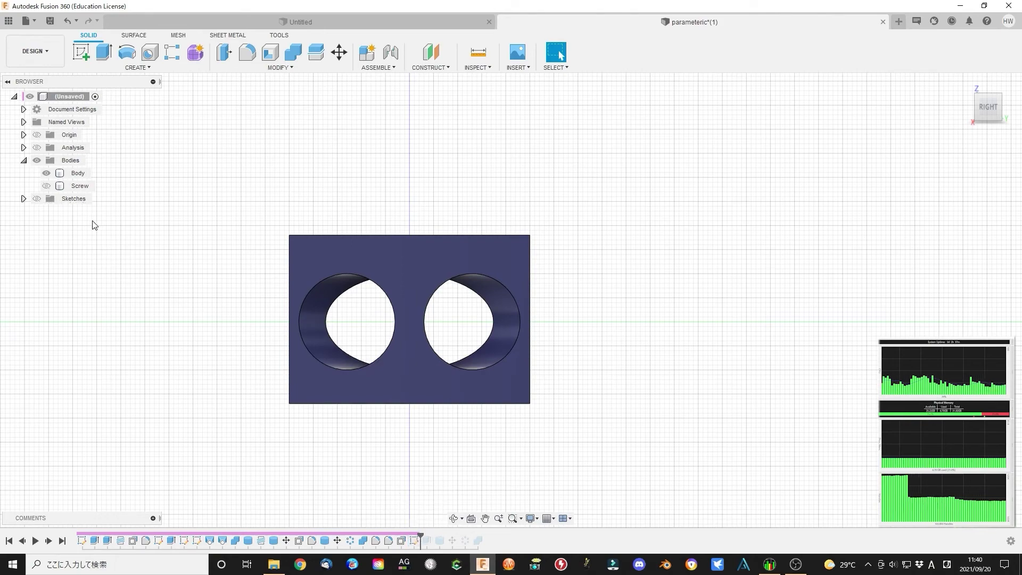
left_click(47, 262)
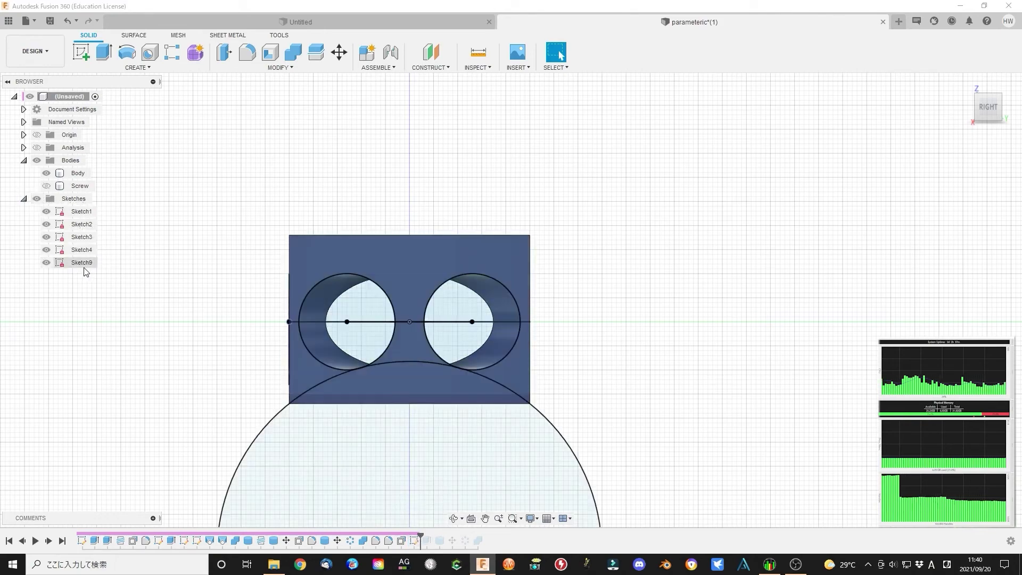
Select Sketch9 in the rolled-back design and examine its geometry against the block from another angle
left_click(81, 263)
scroll(650, 383, "down", 1)
middle_click_drag(650, 383, 639, 262)
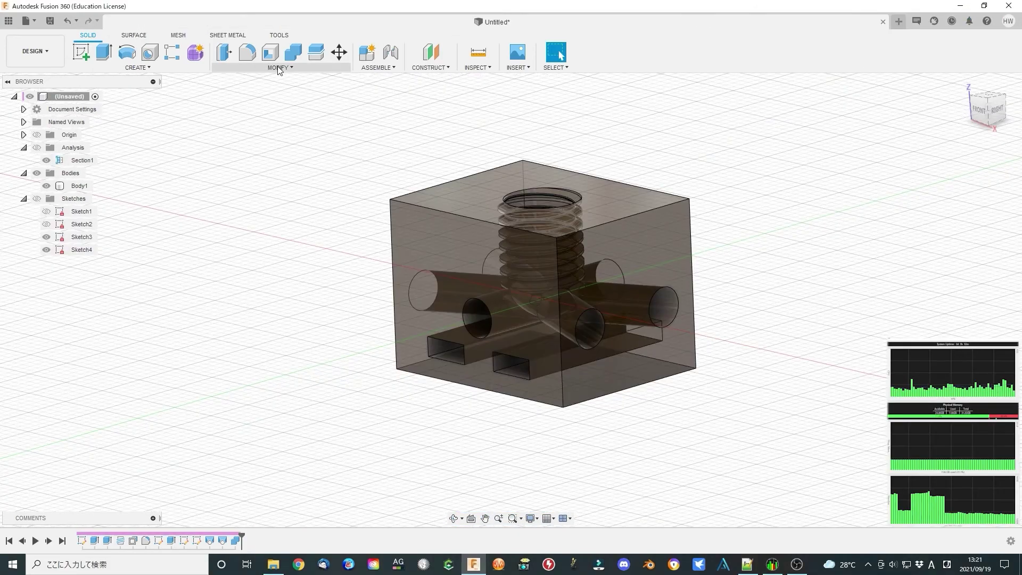
Set the user parameter diameter to 10 mm in the untitled threaded block design and orbit to view its holes
left_click(279, 68)
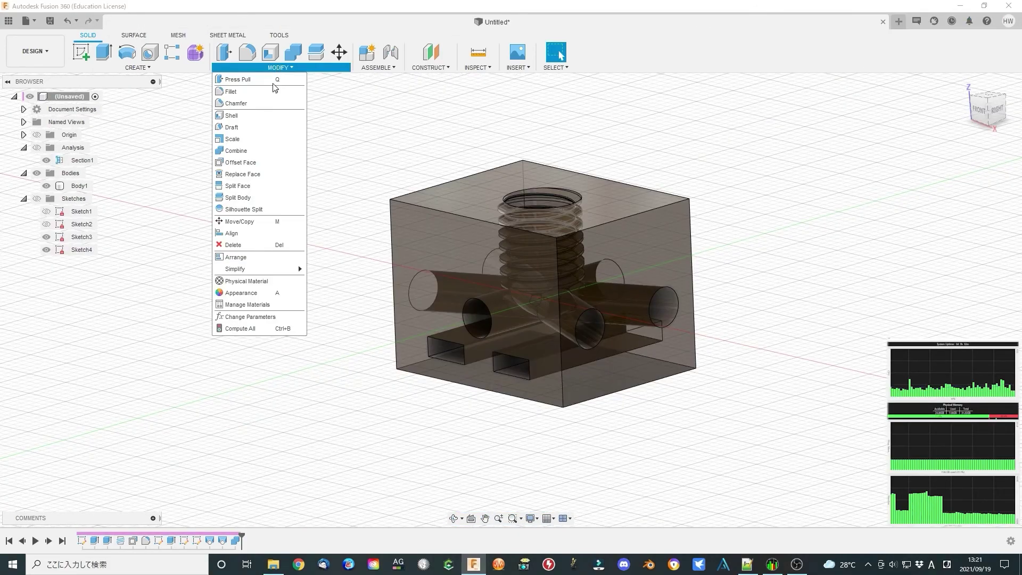
left_click(266, 319)
double_click(817, 218)
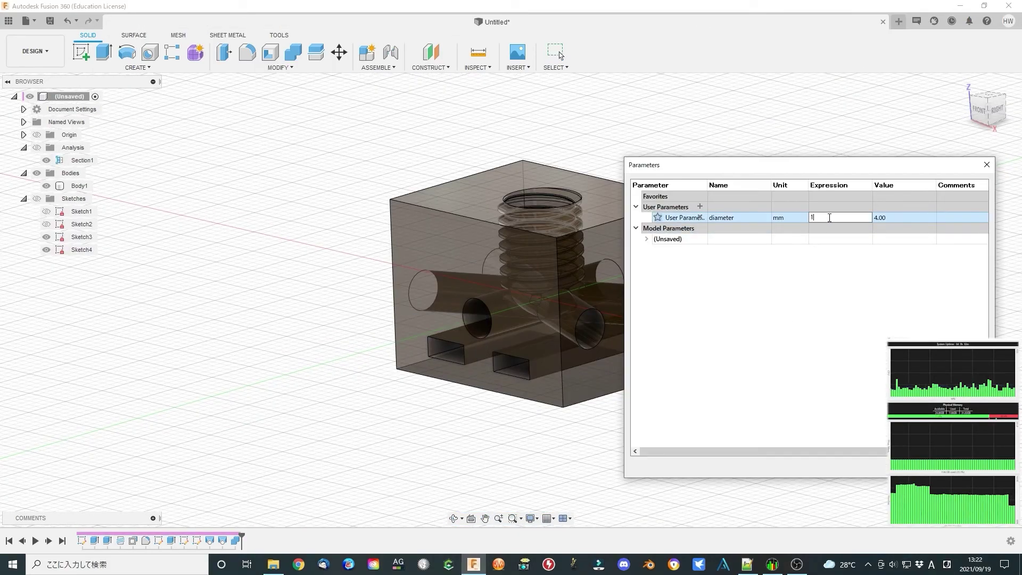
type("10")
key("Return")
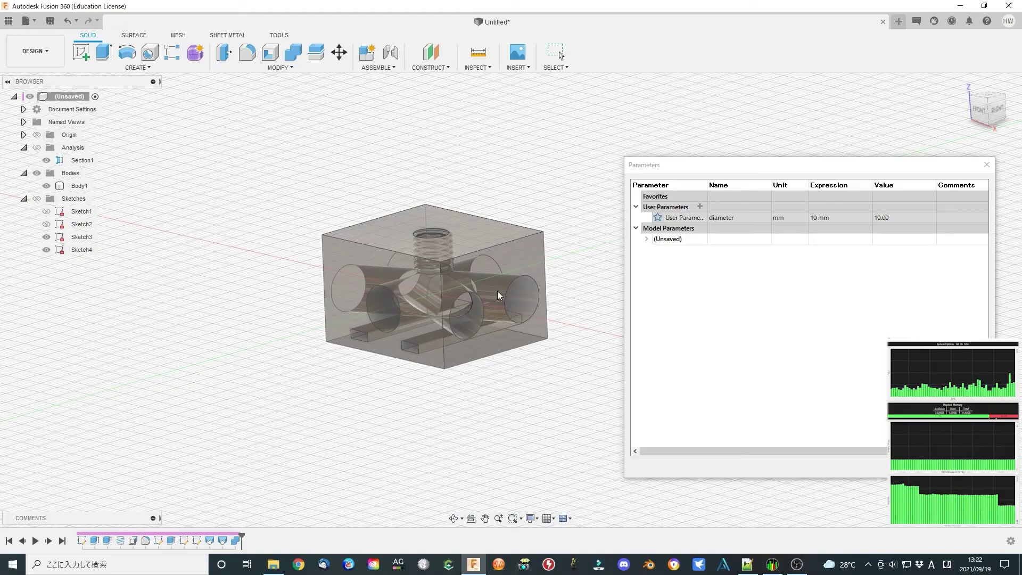
middle_click_drag(236, 294, 176, 295)
mouse_move(528, 384)
middle_mouse_down("shift")
mouse_move(548, 404)
mouse_move(562, 402)
mouse_move(544, 392)
middle_mouse_up("shift")
Set the user parameter diameter to 20 mm and view the resized block from the front
double_click(818, 218)
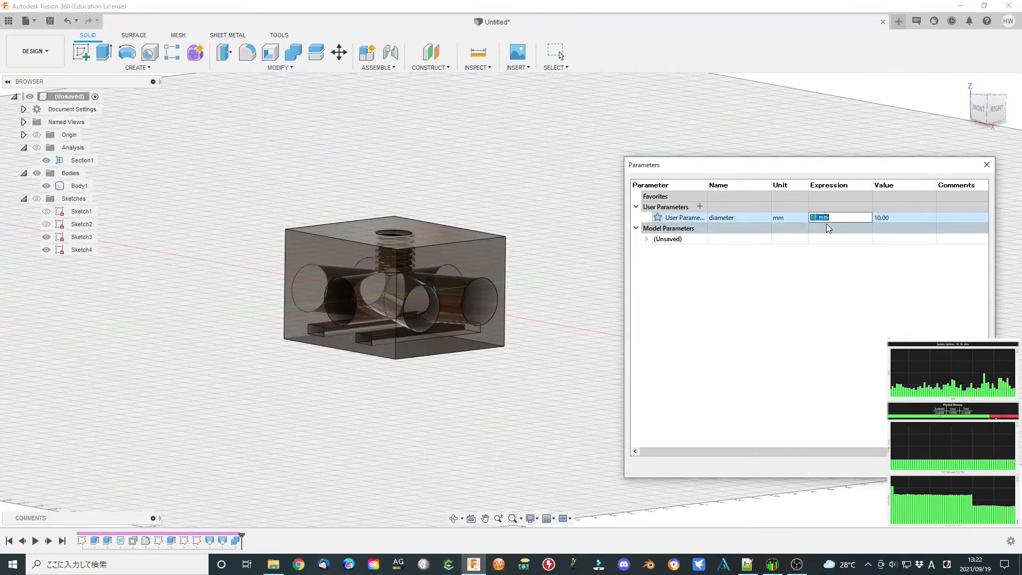
type("20")
key("Return")
mouse_move(559, 418)
middle_mouse_down("shift")
mouse_move(554, 426)
mouse_move(569, 424)
middle_mouse_up("shift")
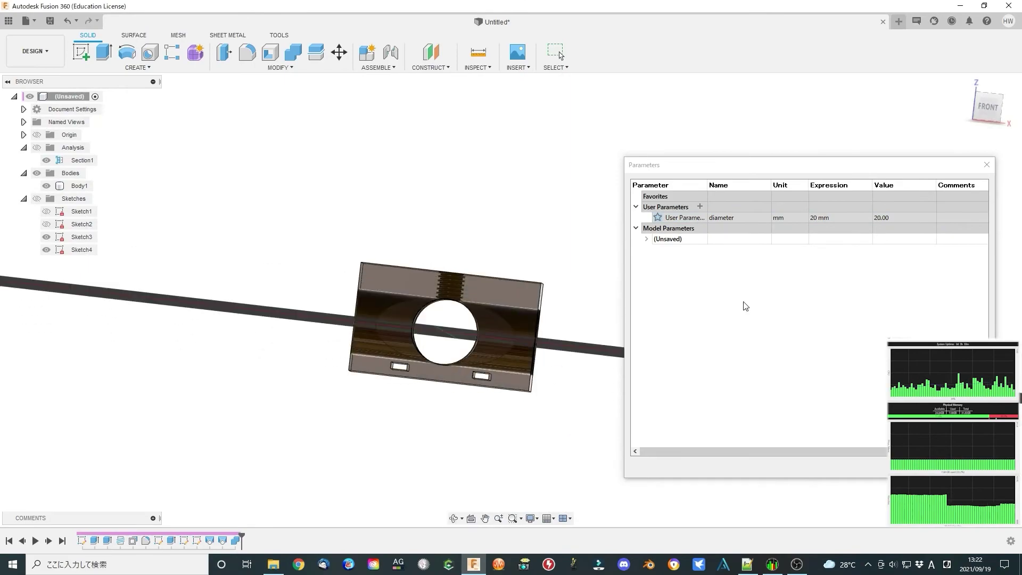